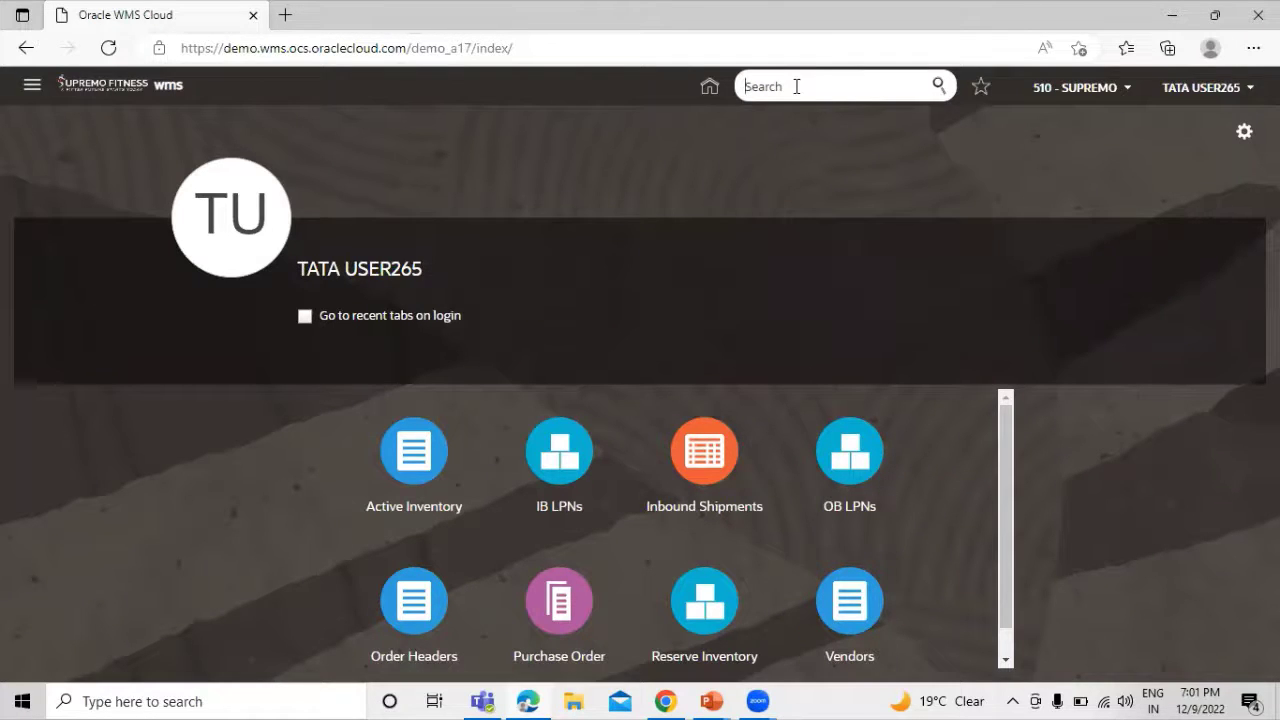
Step: Find and open the Input Interface screen, and download its interface templates
{"action": "type", "text": "inpu"}
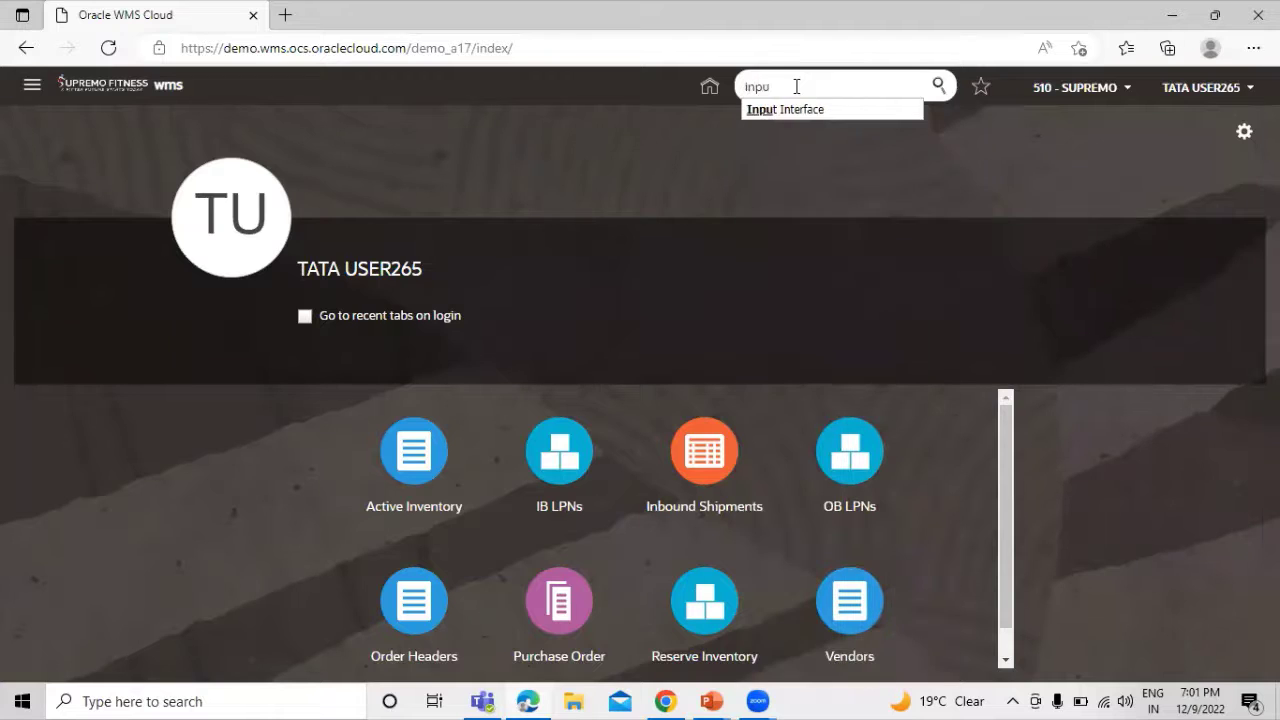
{"action": "left_click", "coordinate": [794, 110]}
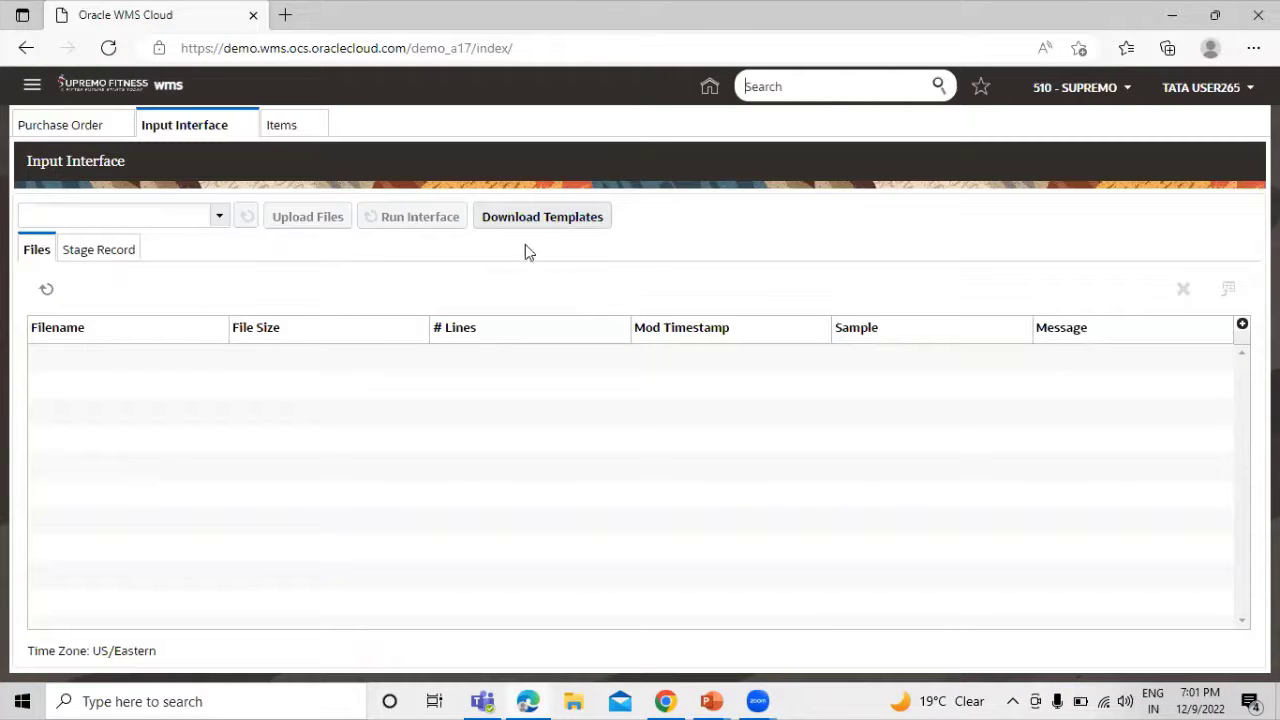
{"action": "left_click", "coordinate": [546, 216]}
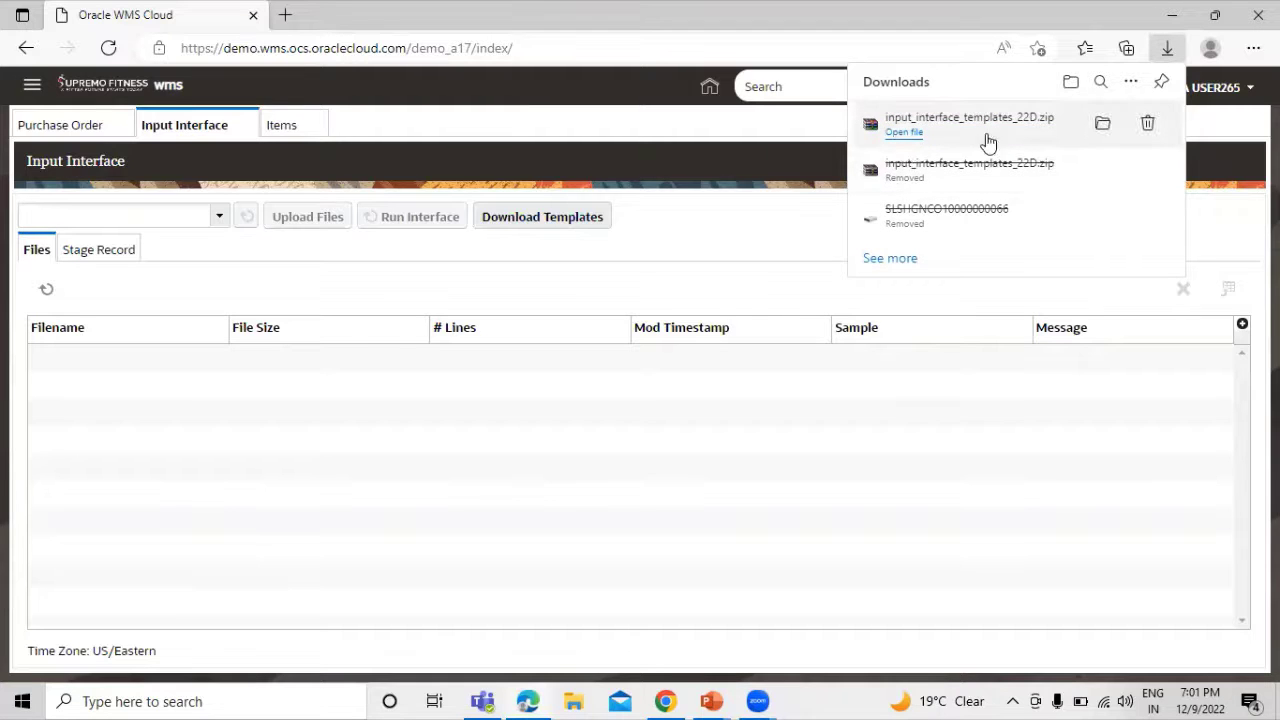
Step: Open the downloaded input_interface_templates_22D.zip, extract it to the default input_interface_templates_22D folder in Downloads, and close the archive
{"action": "left_click", "coordinate": [950, 130]}
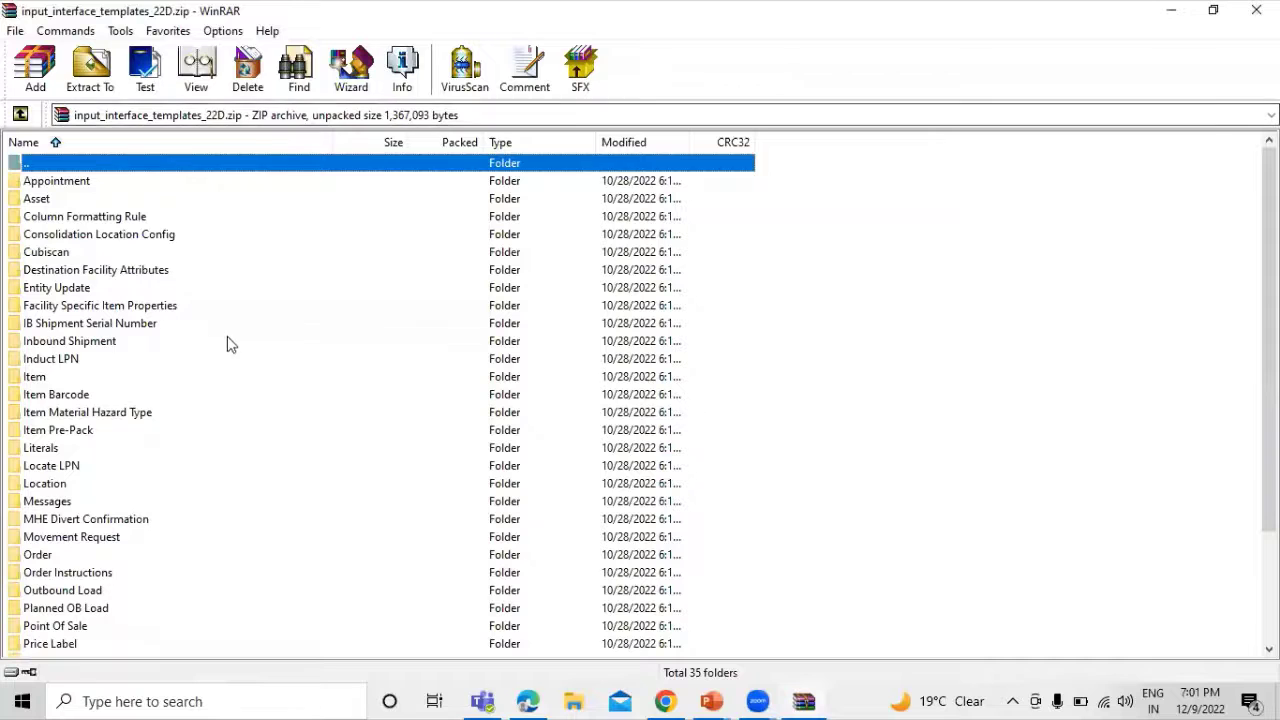
{"action": "scroll", "coordinate": [135, 405], "scroll_direction": "down", "scroll_amount": 2}
{"action": "key", "text": "Home"}
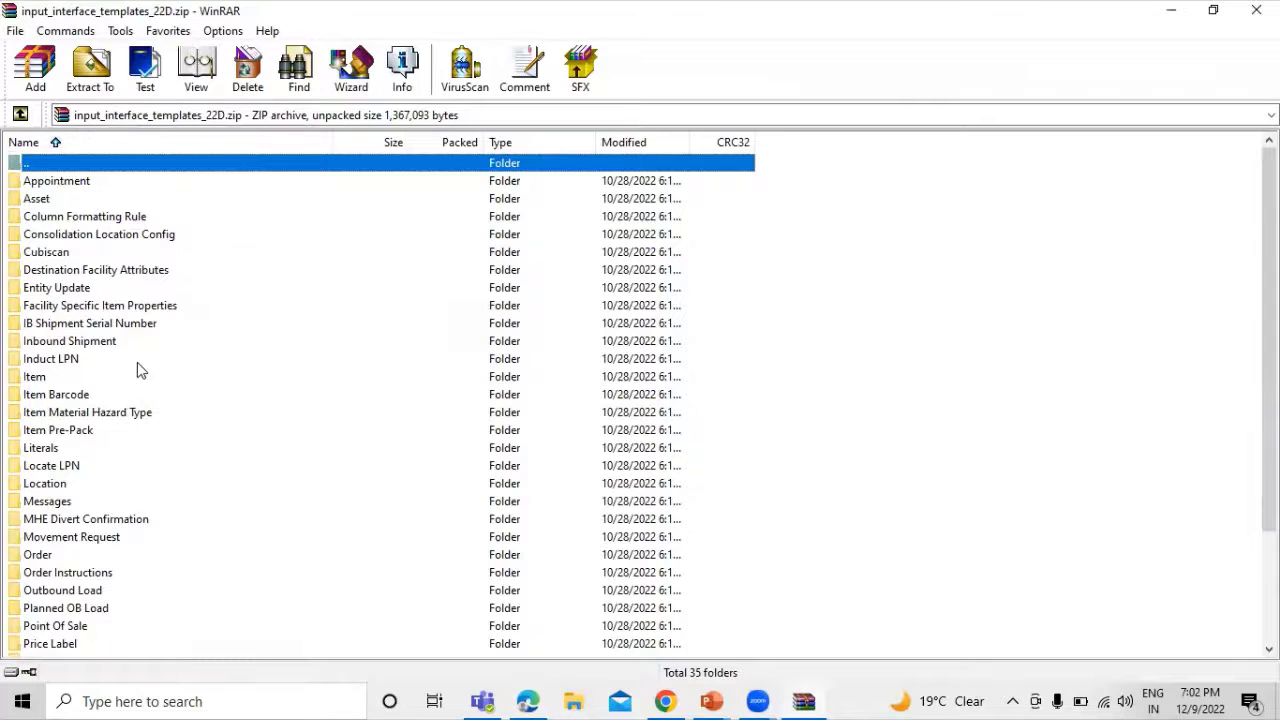
{"action": "left_click", "coordinate": [90, 70]}
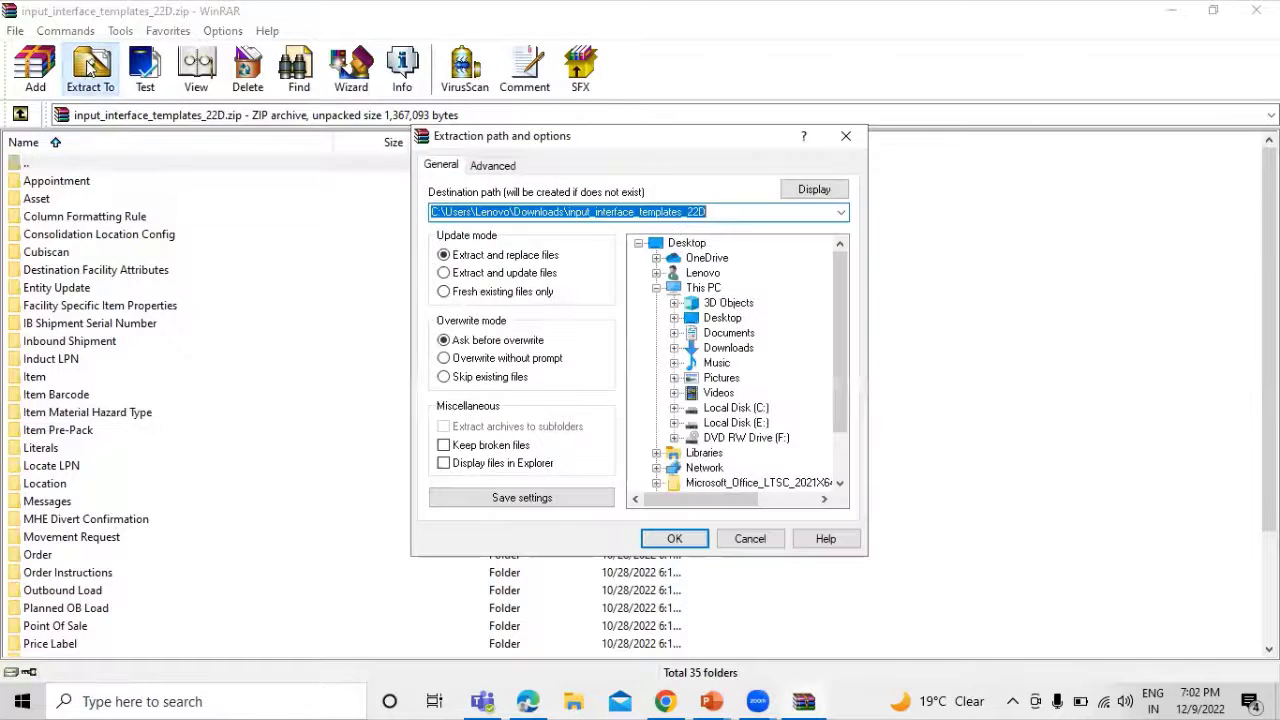
{"action": "left_click", "coordinate": [674, 539]}
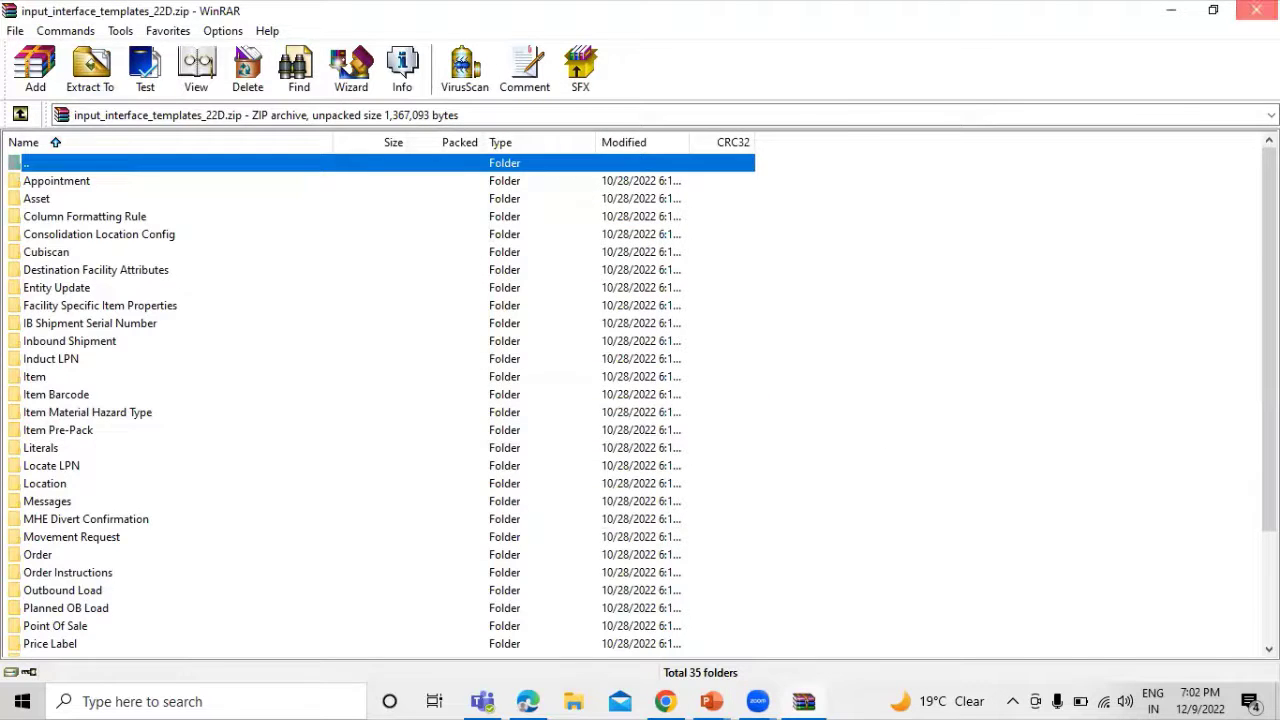
{"action": "left_click", "coordinate": [1256, 10]}
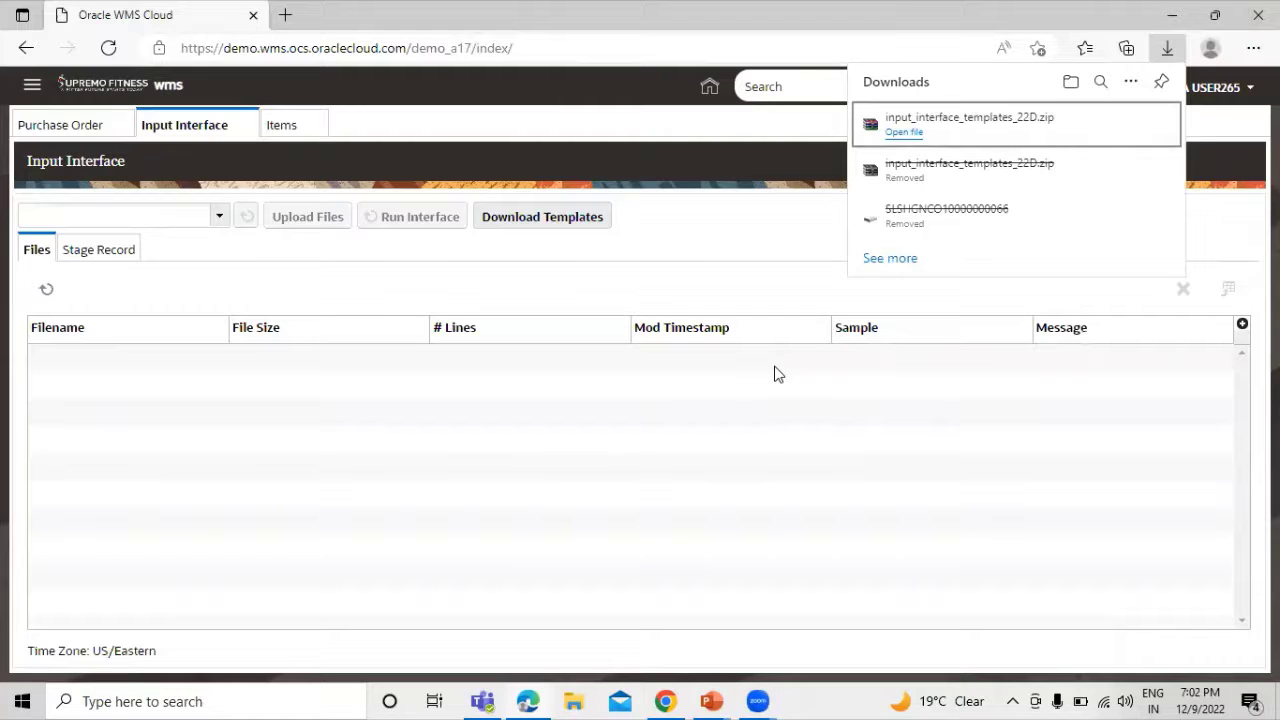
Step: Open the Downloads folder in File Explorer and go to the Inbound Shipment subfolder of input_interface_templates_22D
{"action": "left_click", "coordinate": [193, 701]}
{"action": "type", "text": "do"}
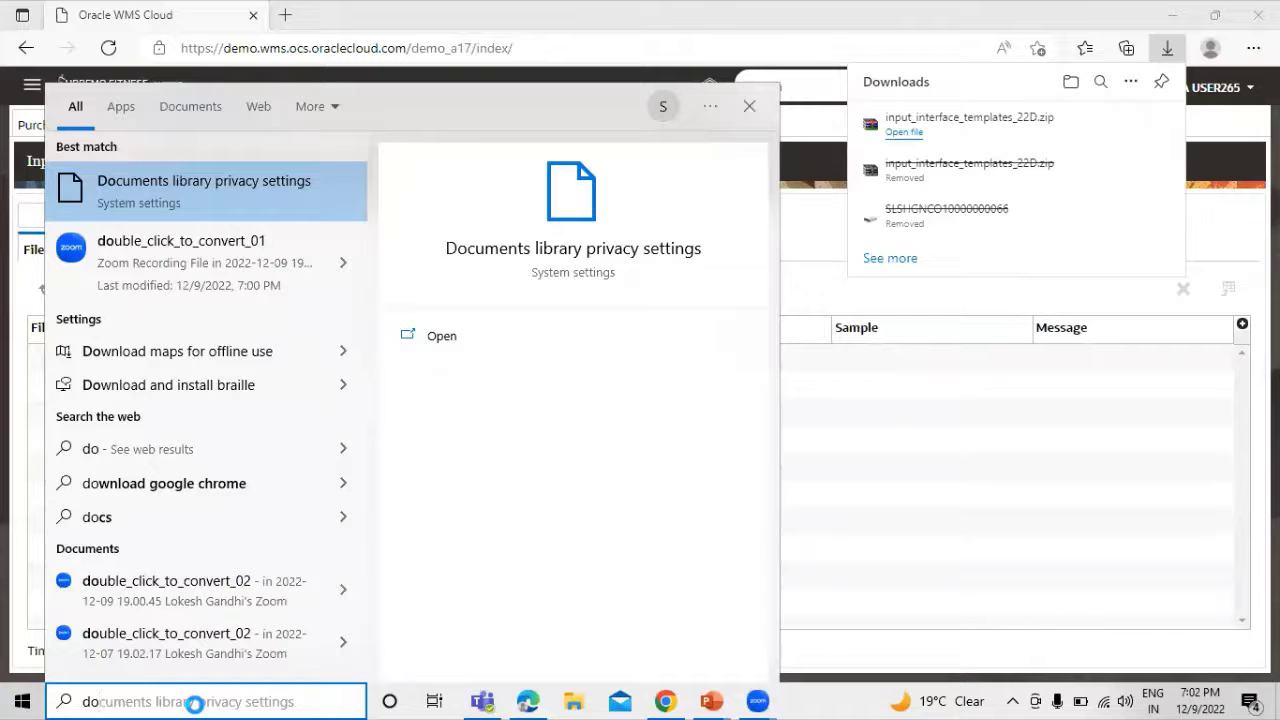
{"action": "type", "text": "w"}
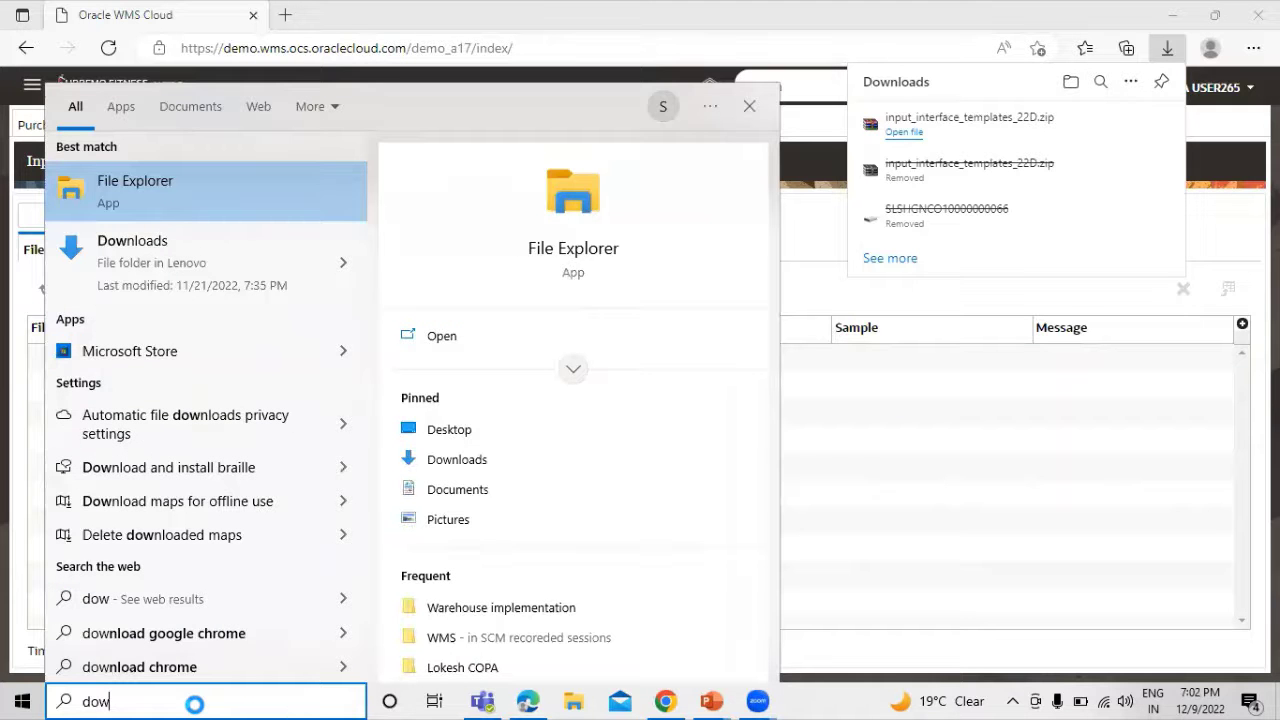
{"action": "type", "text": "nloads"}
{"action": "key", "text": "Return"}
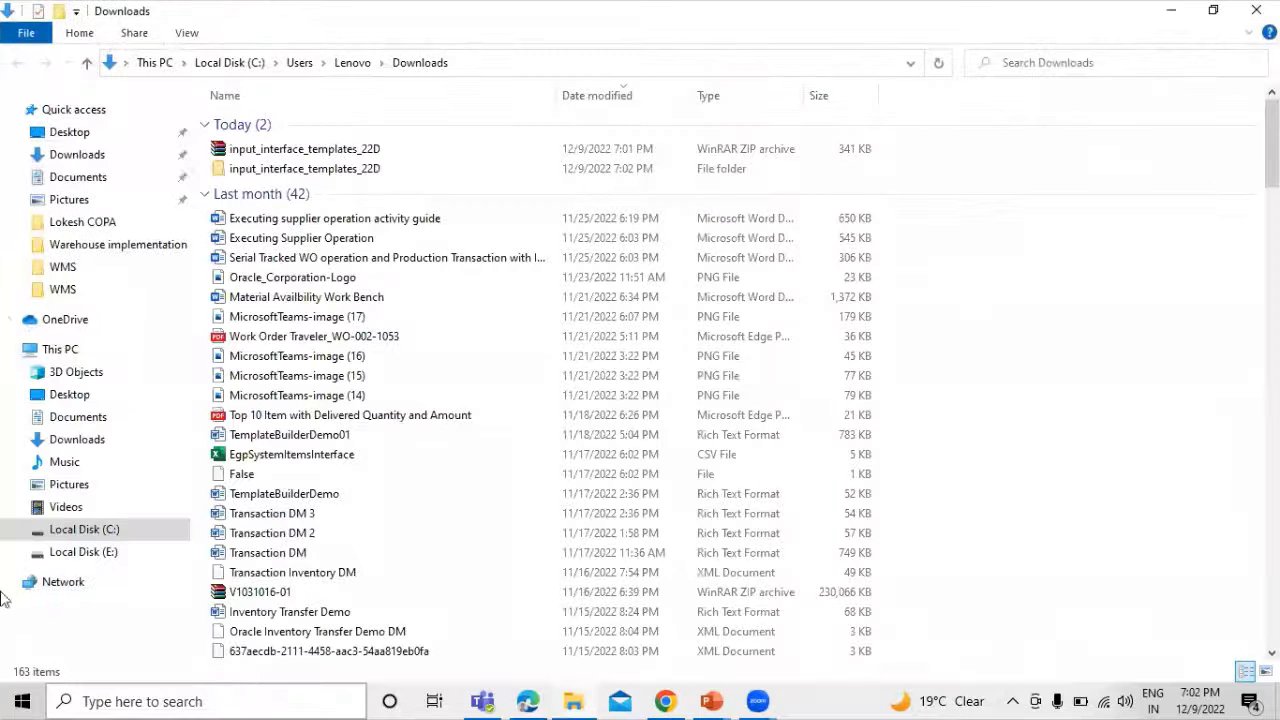
{"action": "double_click", "coordinate": [315, 168]}
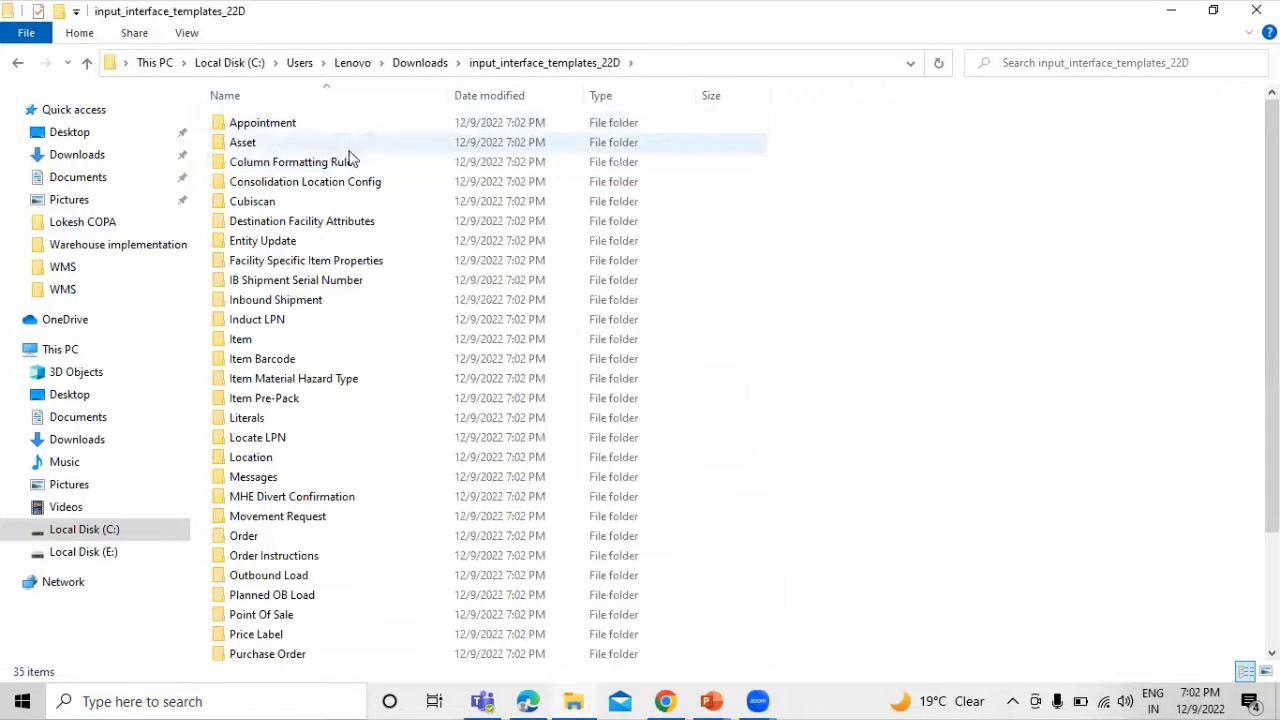
{"action": "double_click", "coordinate": [323, 302]}
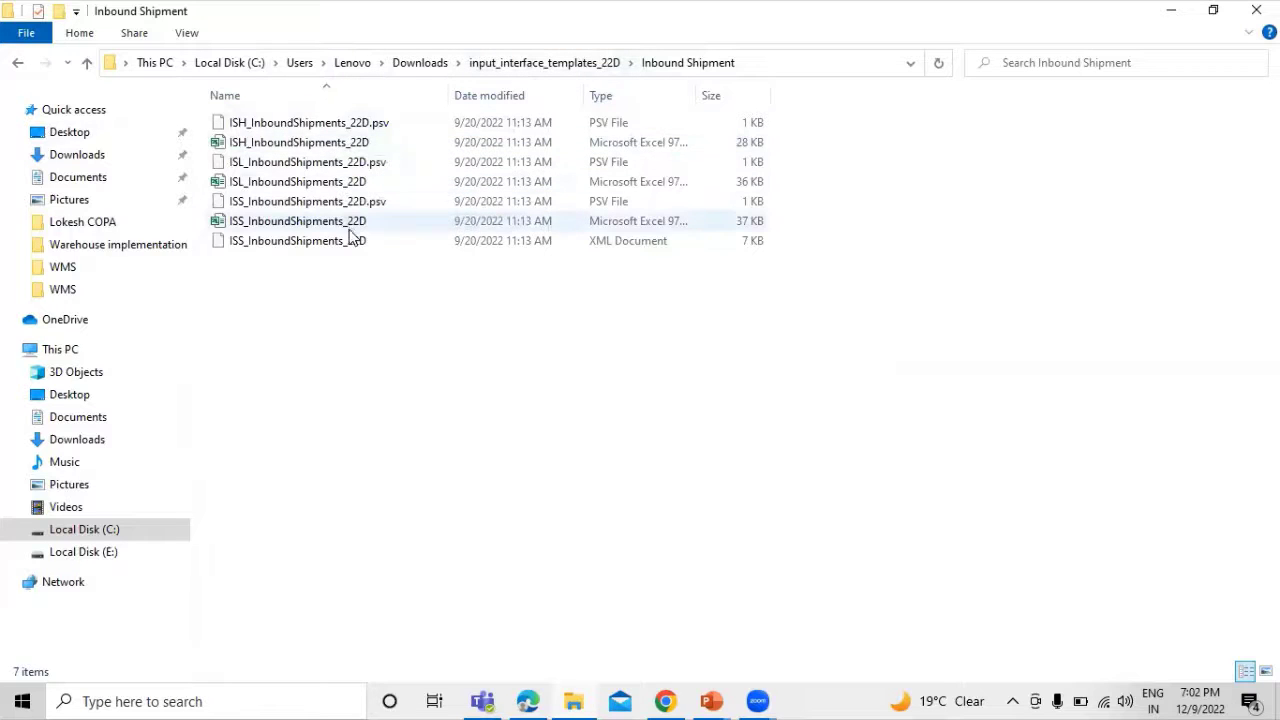
Step: Open the ISS_InboundShipments_22D Excel template and display its sheet from column A at 120% zoom
{"action": "left_click", "coordinate": [275, 226]}
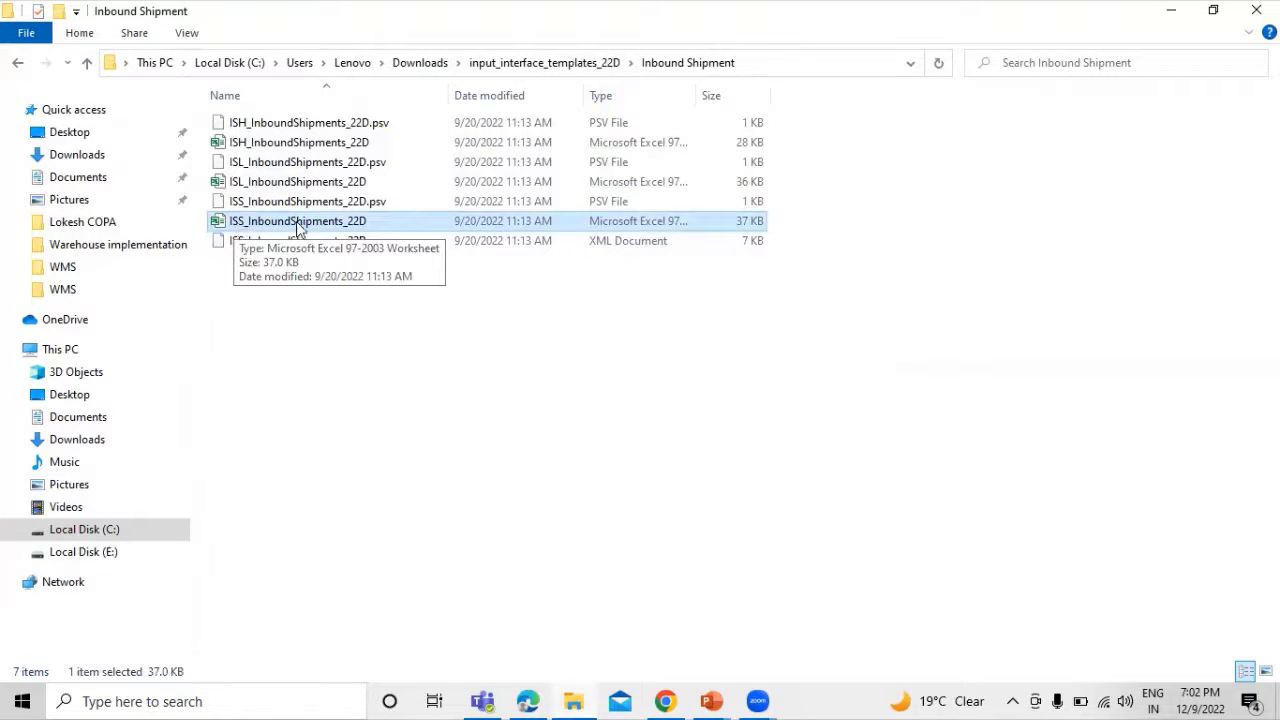
{"action": "double_click", "coordinate": [350, 221]}
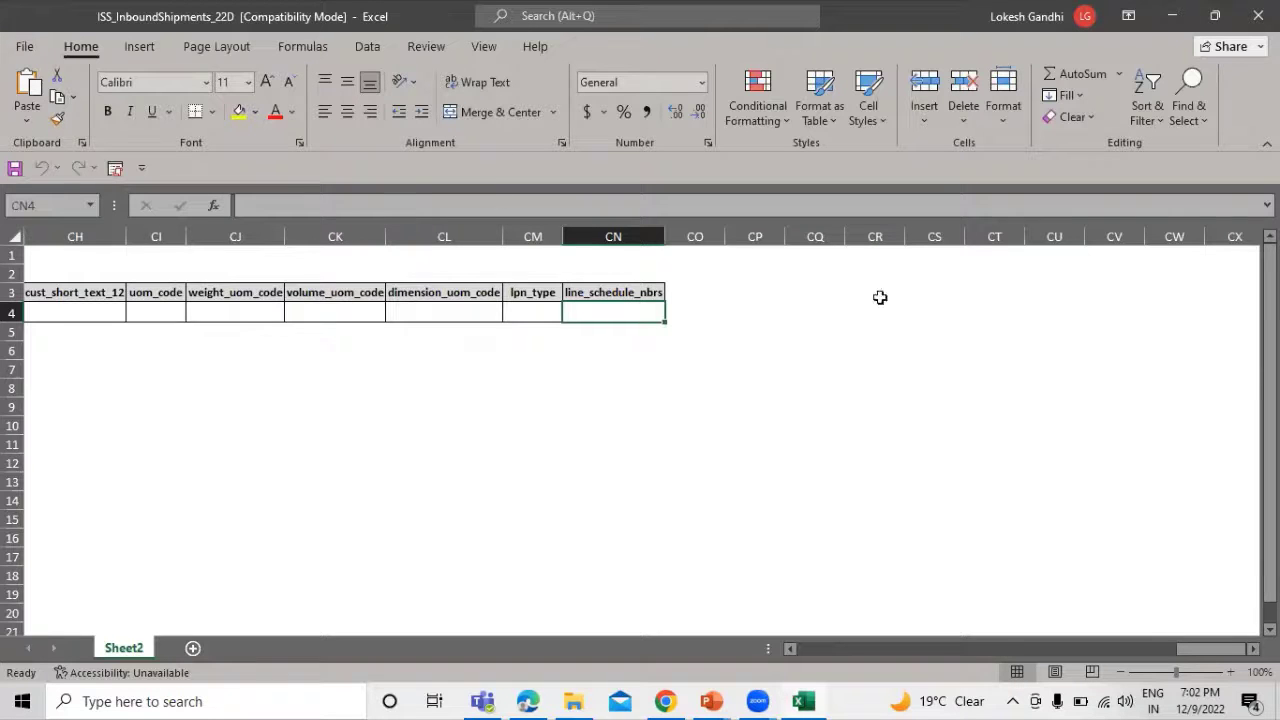
{"action": "left_click_drag", "start_coordinate": [1194, 647], "coordinate": [783, 647]}
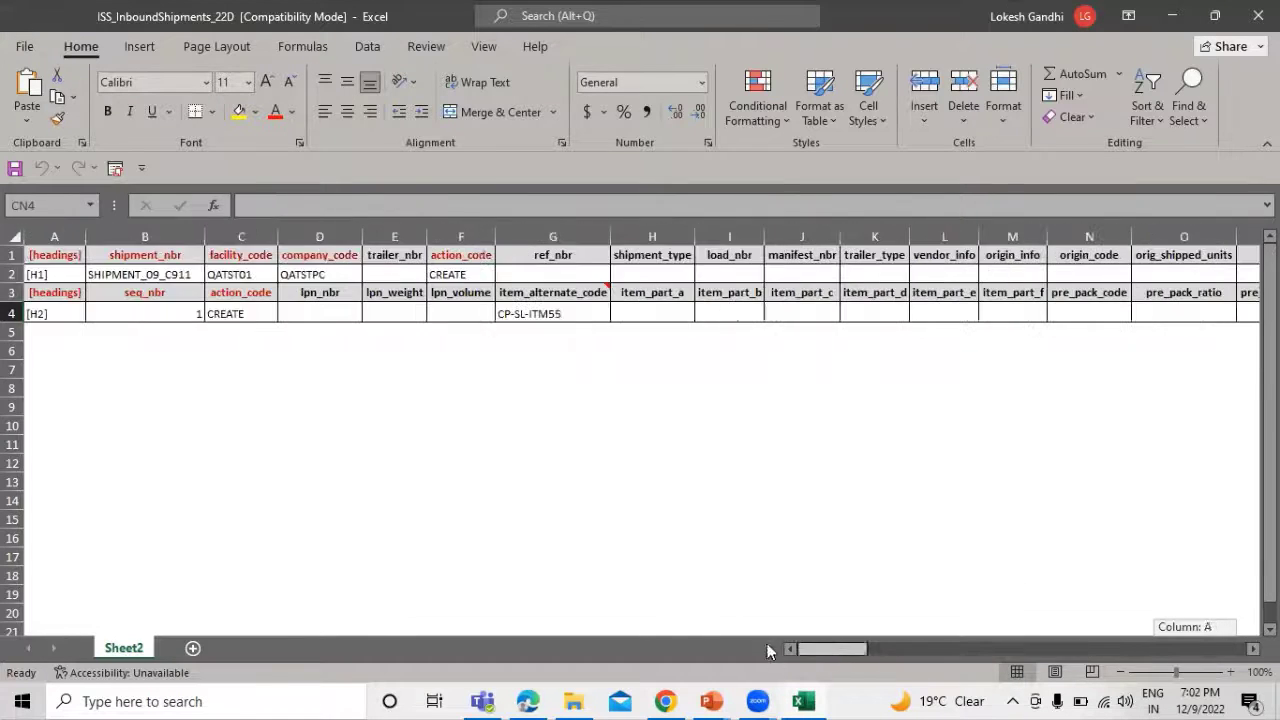
{"action": "left_click", "coordinate": [1231, 672]}
{"action": "left_click", "coordinate": [1231, 672]}
{"action": "left_click", "coordinate": [1231, 672]}
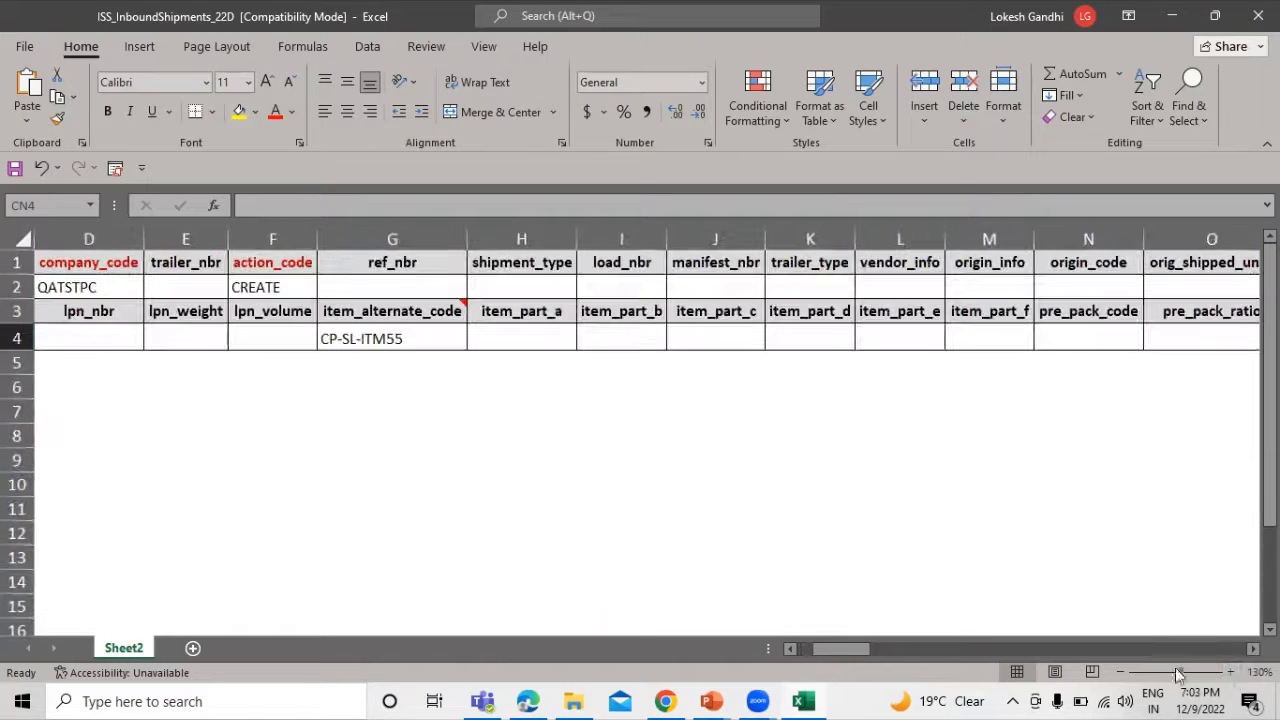
{"action": "left_click", "coordinate": [1120, 672]}
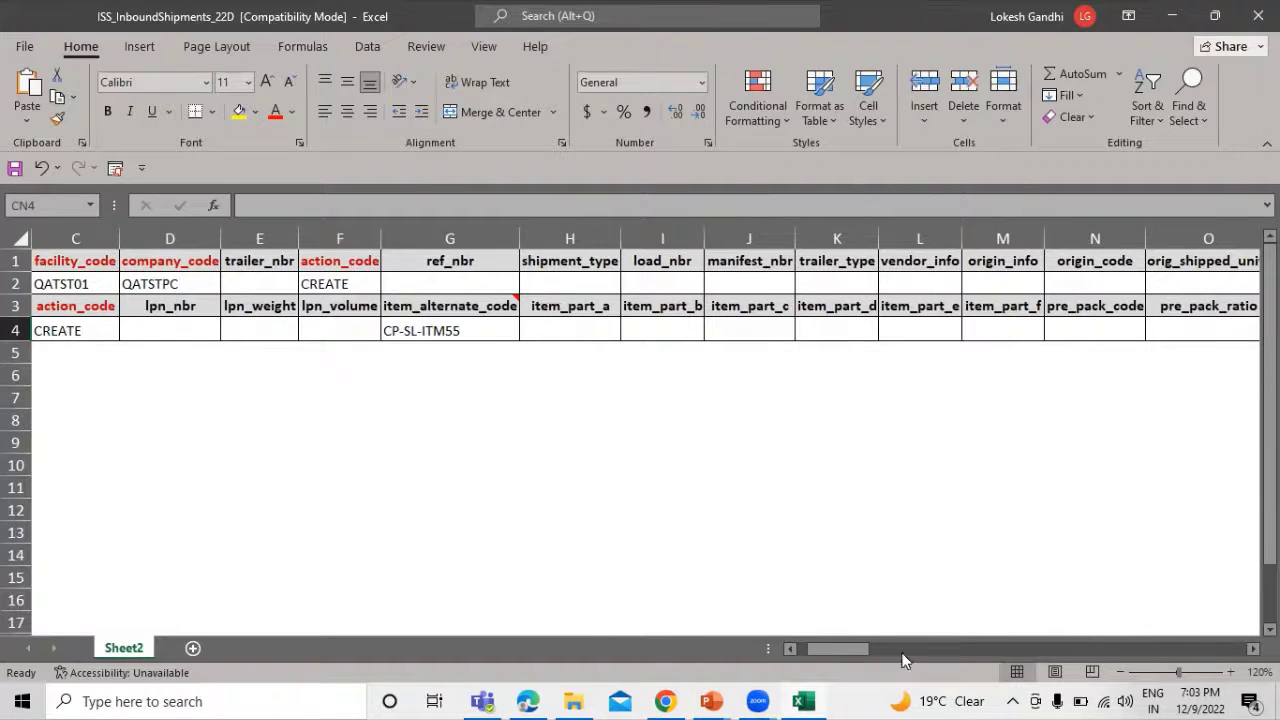
{"action": "left_click_drag", "start_coordinate": [860, 650], "coordinate": [700, 657]}
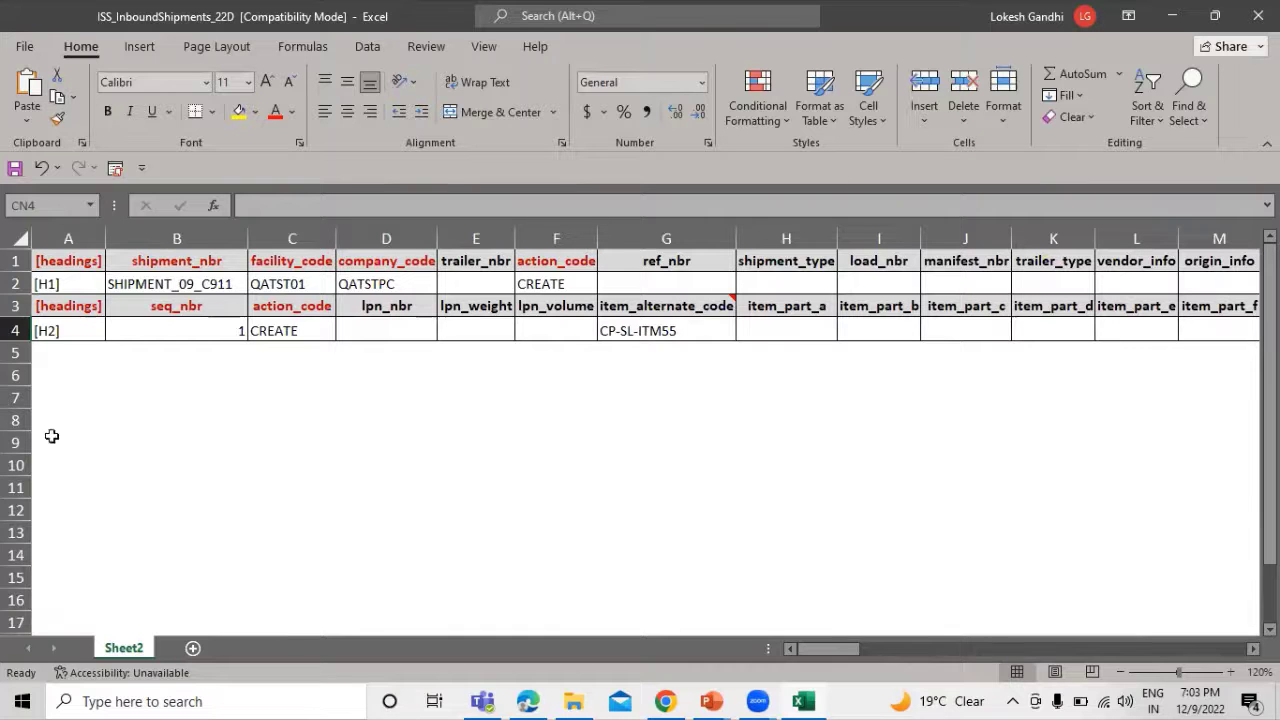
{"action": "left_click", "coordinate": [290, 465]}
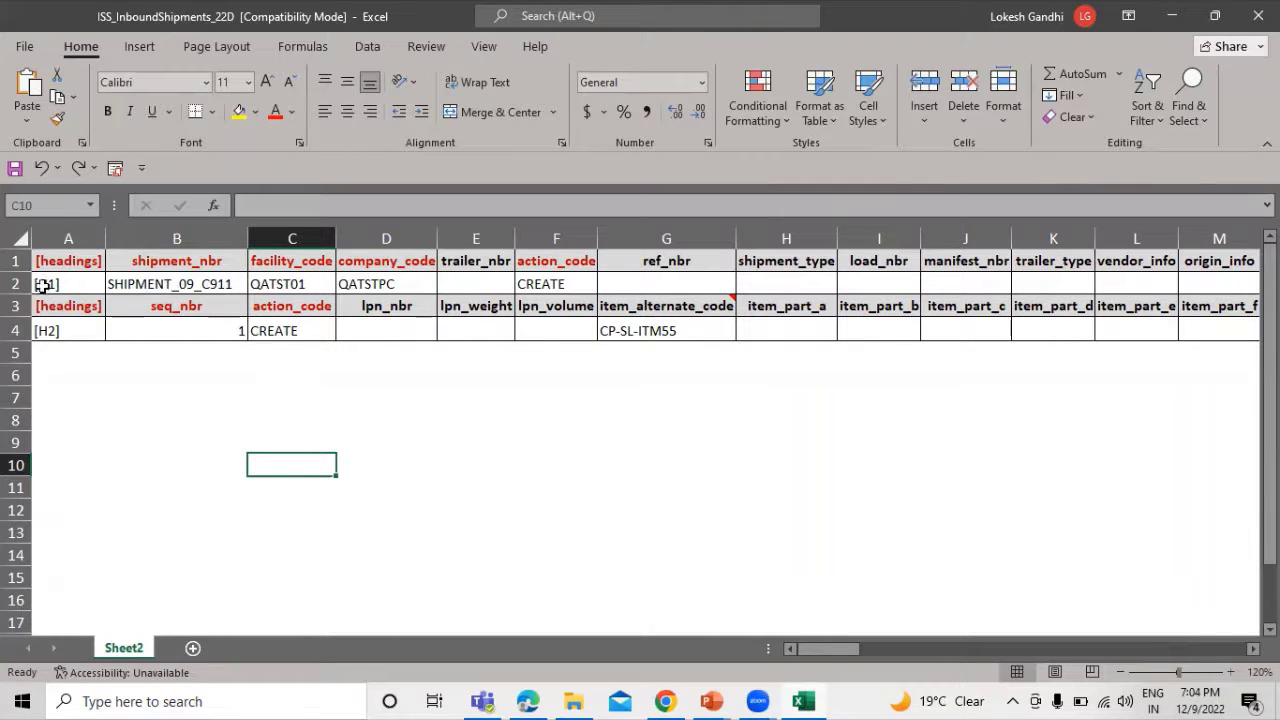
Step: Try inserting a blank row above the second headings row, and undo the insertion
{"action": "left_click", "coordinate": [15, 305]}
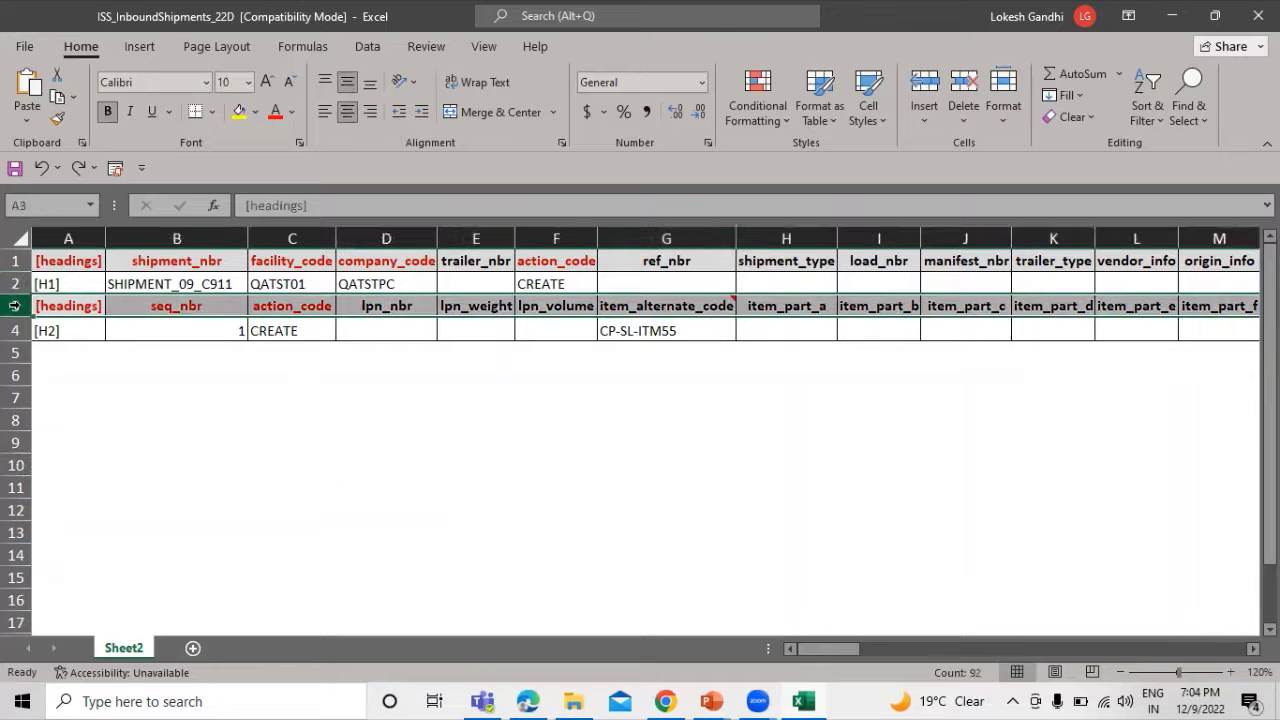
{"action": "right_click", "coordinate": [15, 305]}
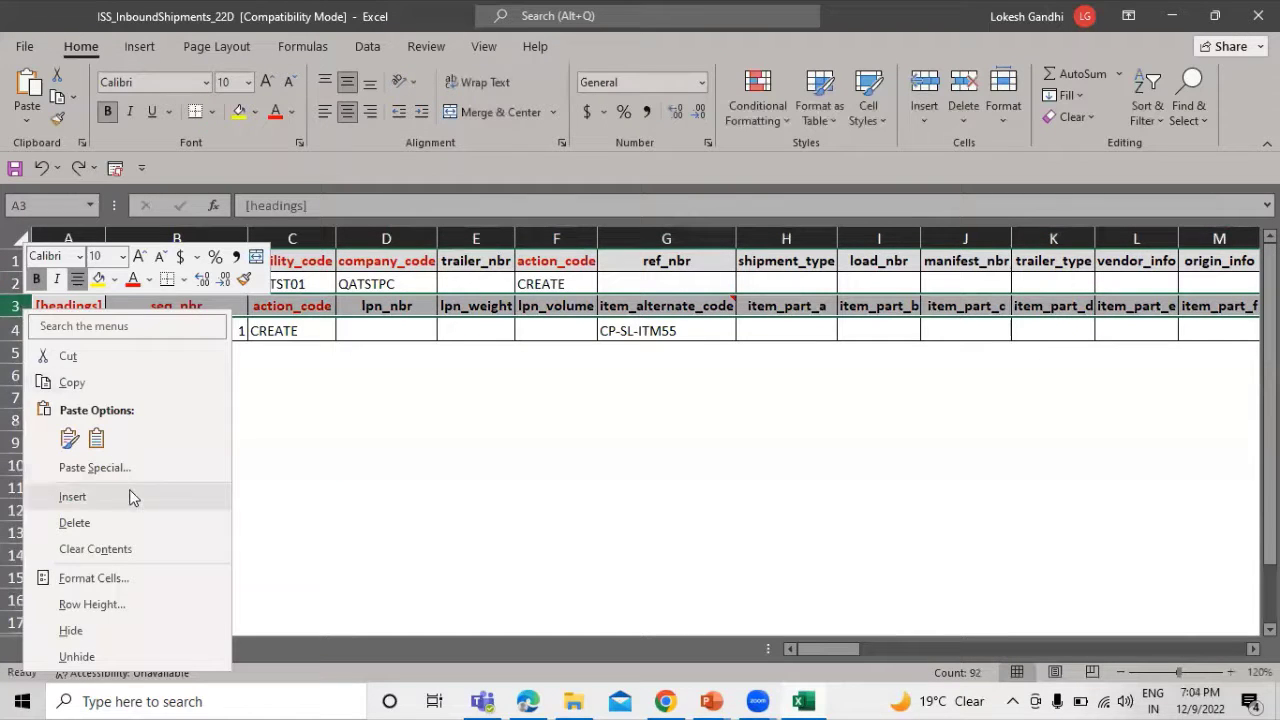
{"action": "left_click", "coordinate": [128, 494]}
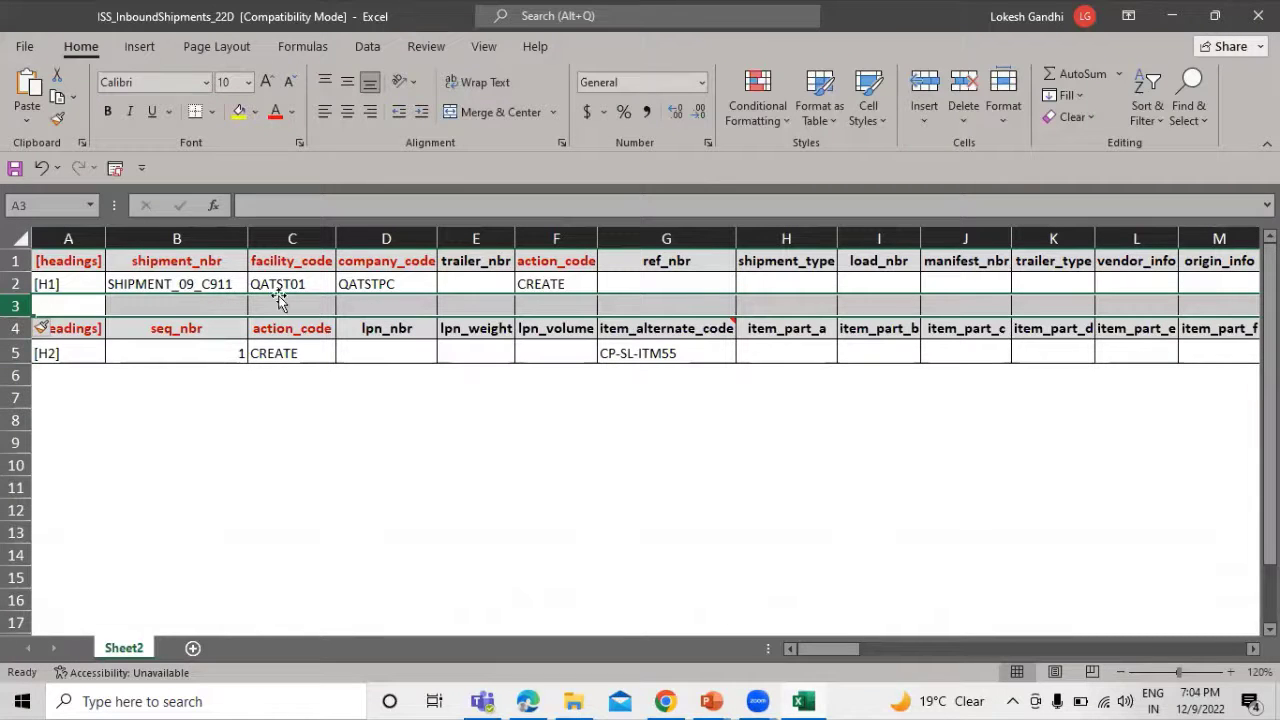
{"action": "left_click", "coordinate": [114, 400]}
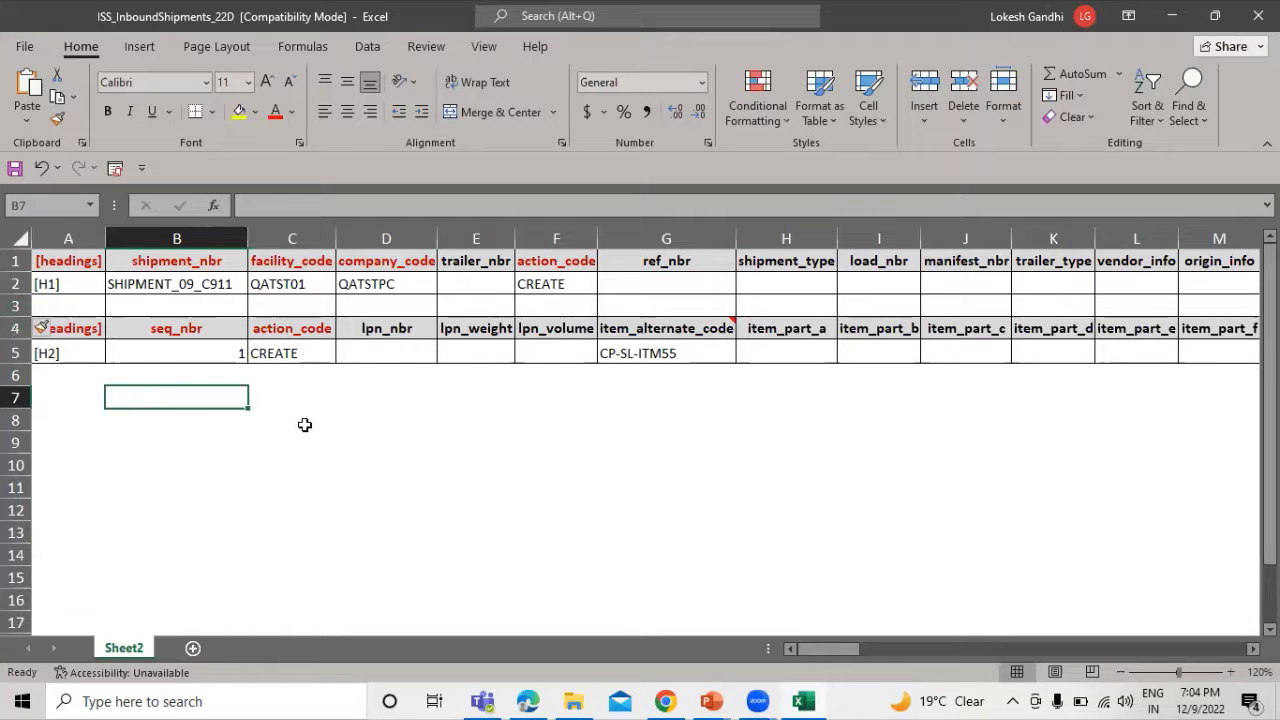
{"action": "key", "text": "ctrl+z"}
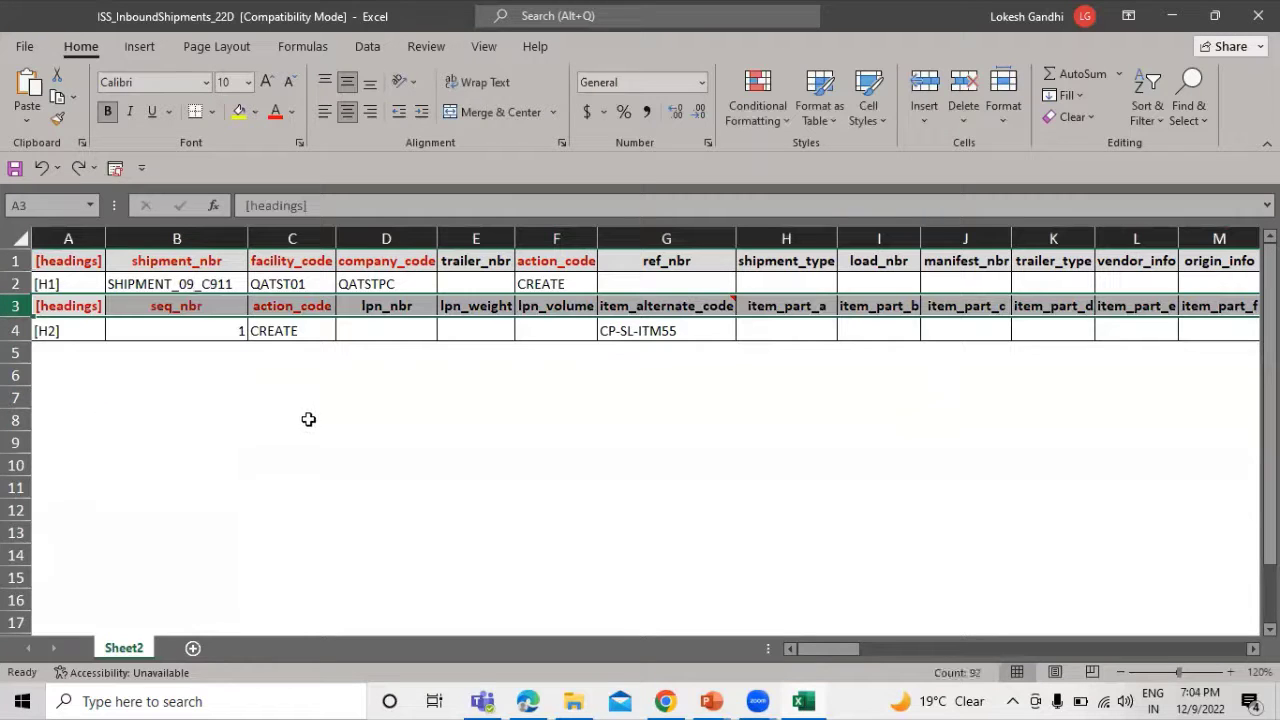
Step: Replace the shipment_nbr value in cell B2 with ST_Shipment_0202
{"action": "double_click", "coordinate": [233, 284]}
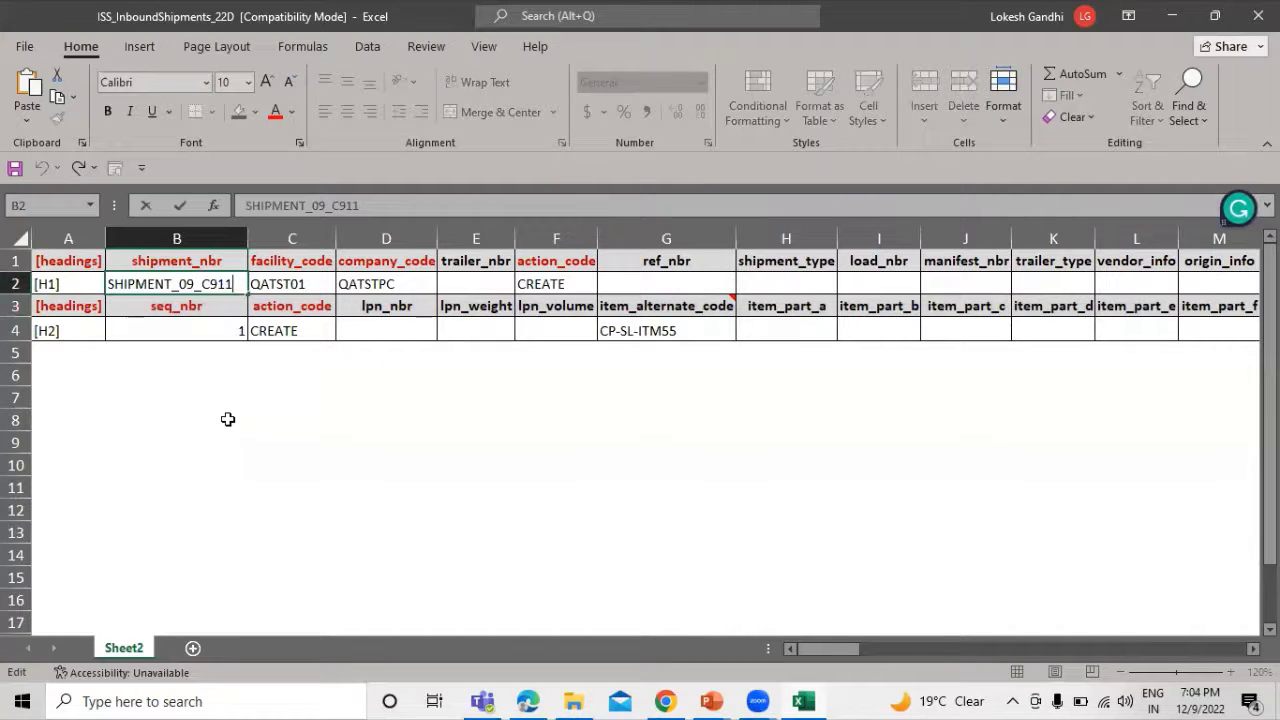
{"action": "key", "text": "BackSpace"}
{"action": "key", "text": "BackSpace"}
{"action": "key", "text": "BackSpace"}
{"action": "key", "text": "BackSpace"}
{"action": "key", "text": "BackSpace"}
{"action": "key", "text": "BackSpace"}
{"action": "key", "text": "BackSpace"}
{"action": "key", "text": "BackSpace"}
{"action": "key", "text": "BackSpace"}
{"action": "key", "text": "BackSpace"}
{"action": "key", "text": "BackSpace"}
{"action": "key", "text": "BackSpace"}
{"action": "key", "text": "BackSpace"}
{"action": "key", "text": "BackSpace"}
{"action": "key", "text": "BackSpace"}
{"action": "key", "text": "BackSpace"}
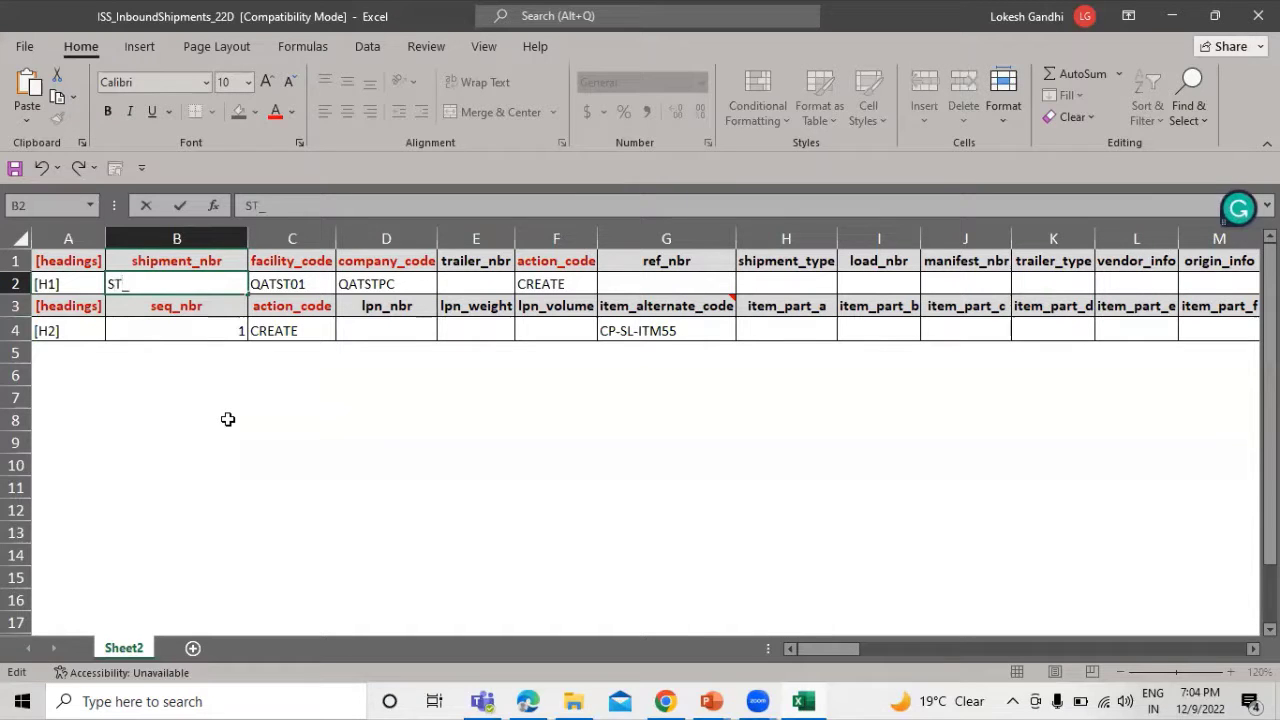
{"action": "type", "text": "ST_SH"}
{"action": "type", "text": "ipment_"}
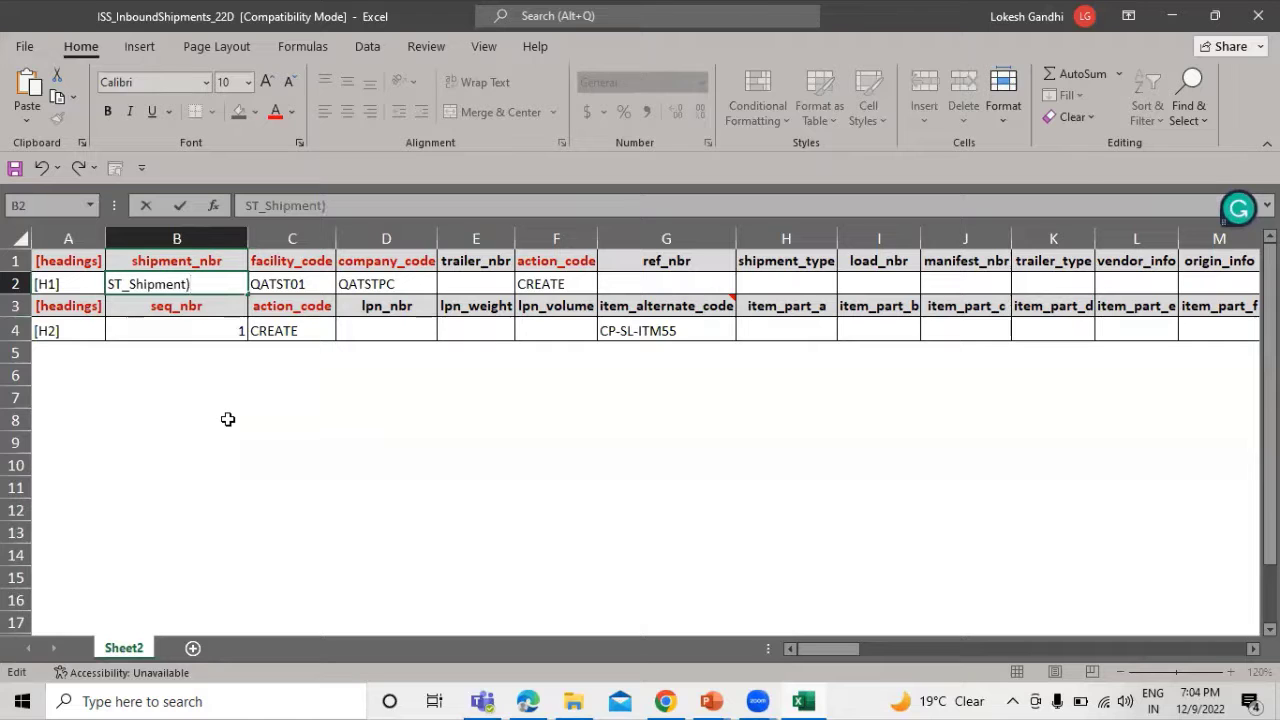
{"action": "scroll", "coordinate": [228, 419], "scroll_direction": "down", "scroll_amount": 1}
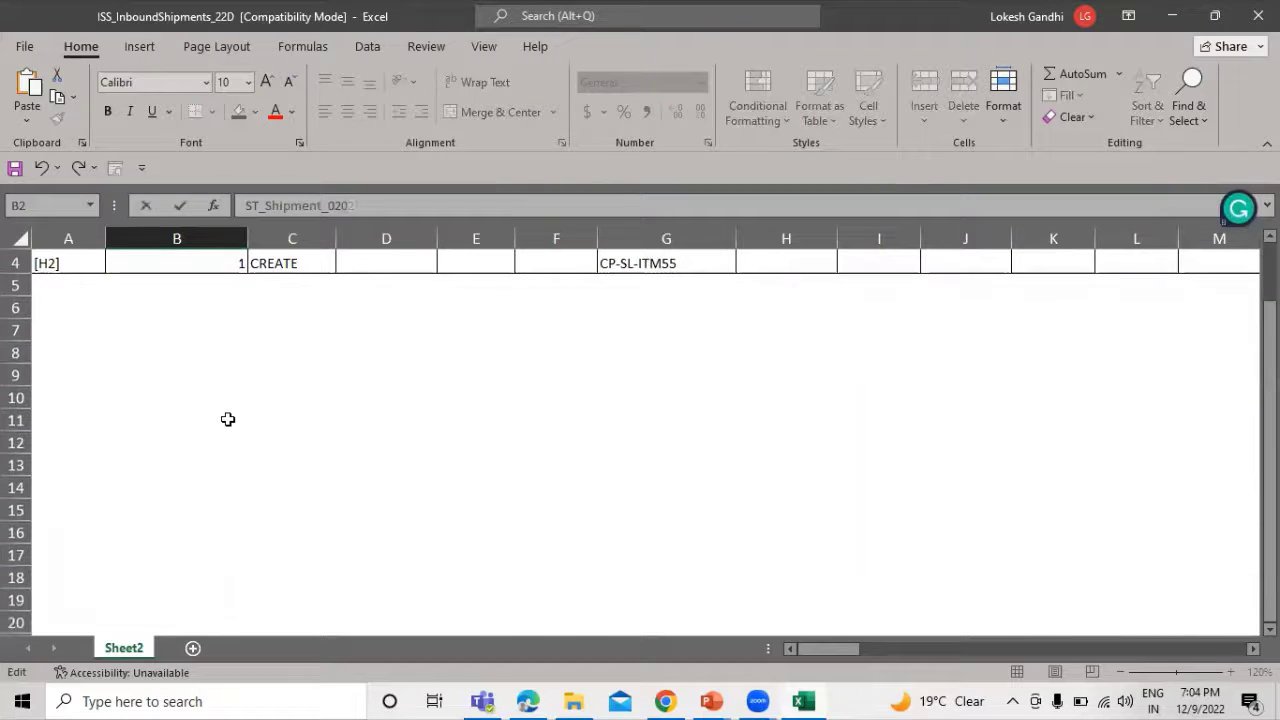
{"action": "scroll", "coordinate": [229, 425], "scroll_direction": "up", "scroll_amount": 1}
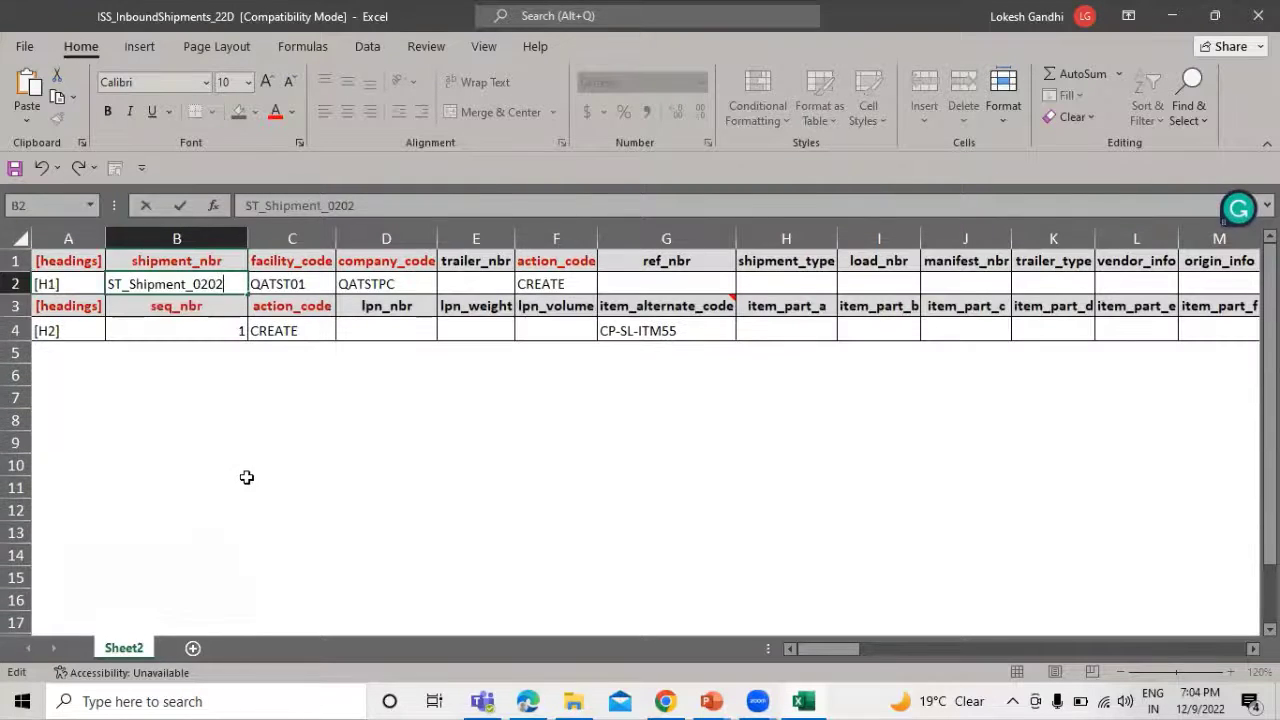
{"action": "left_click", "coordinate": [243, 485]}
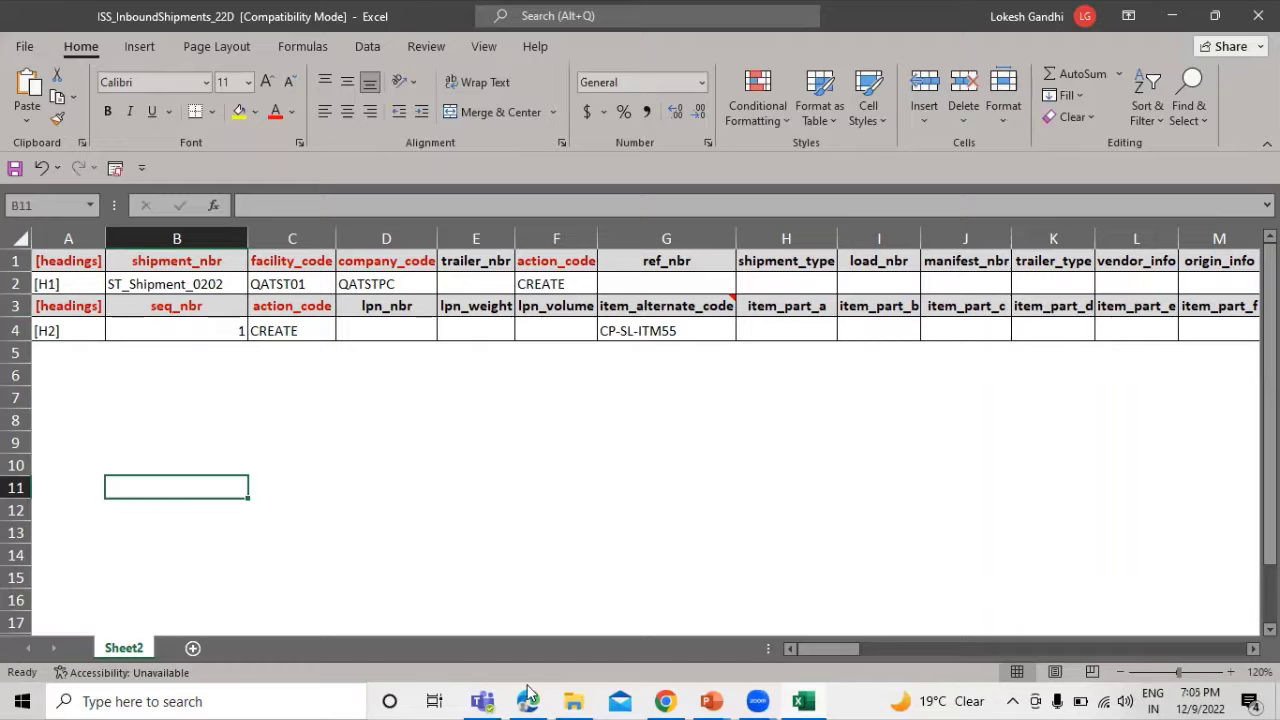
Step: Look up the current facility in Oracle WMS Cloud and enter 510 as the facility_code in cell C2 of the Excel template
{"action": "key", "text": "alt+Tab"}
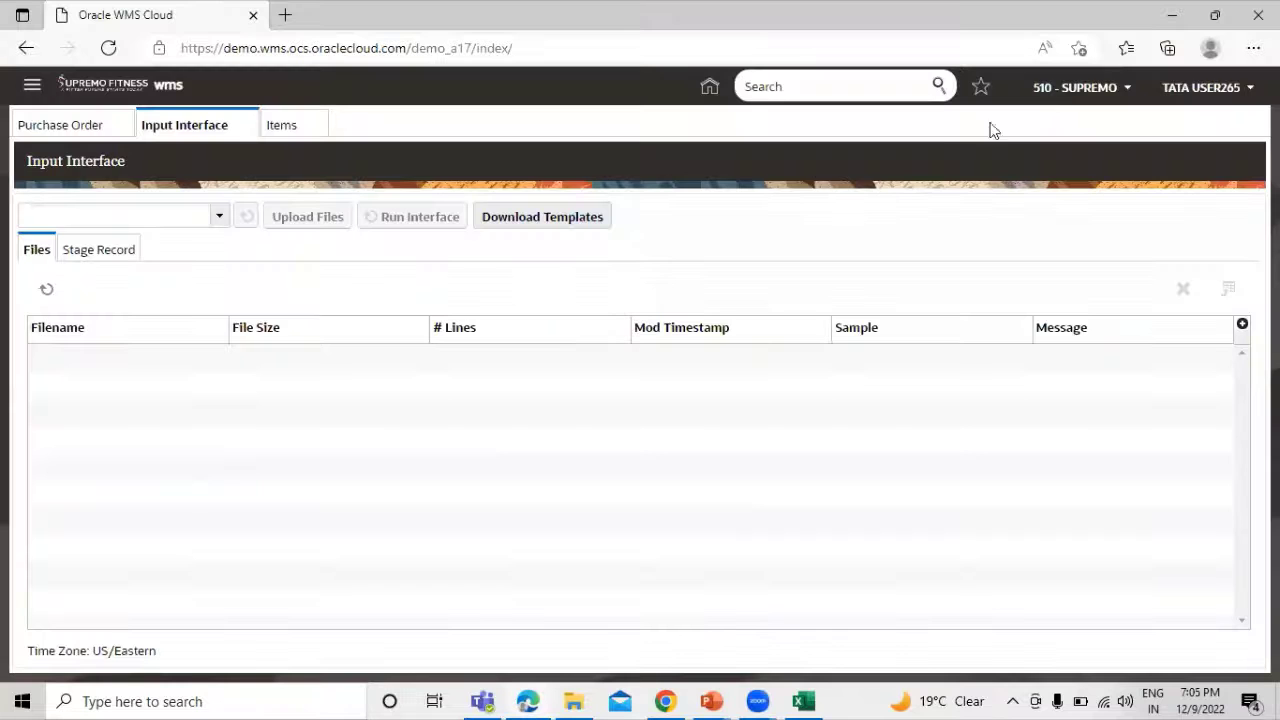
{"action": "left_click", "coordinate": [1127, 91]}
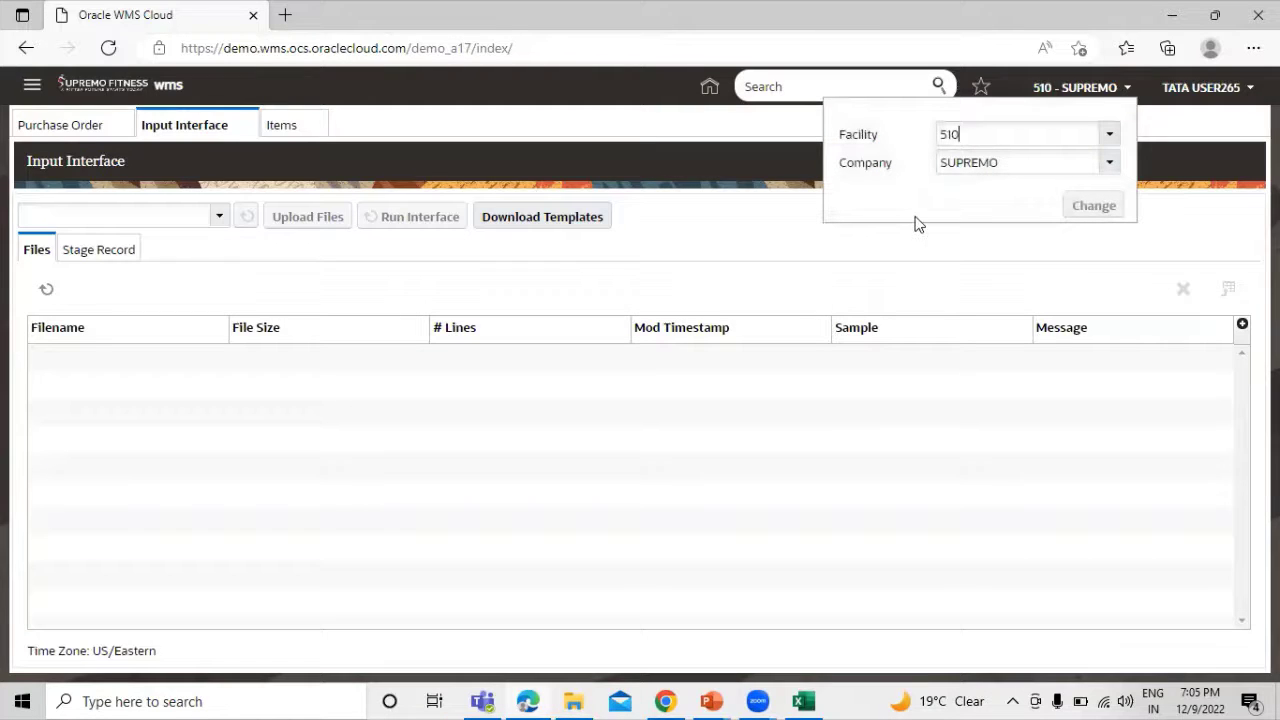
{"action": "key", "text": "alt+Tab"}
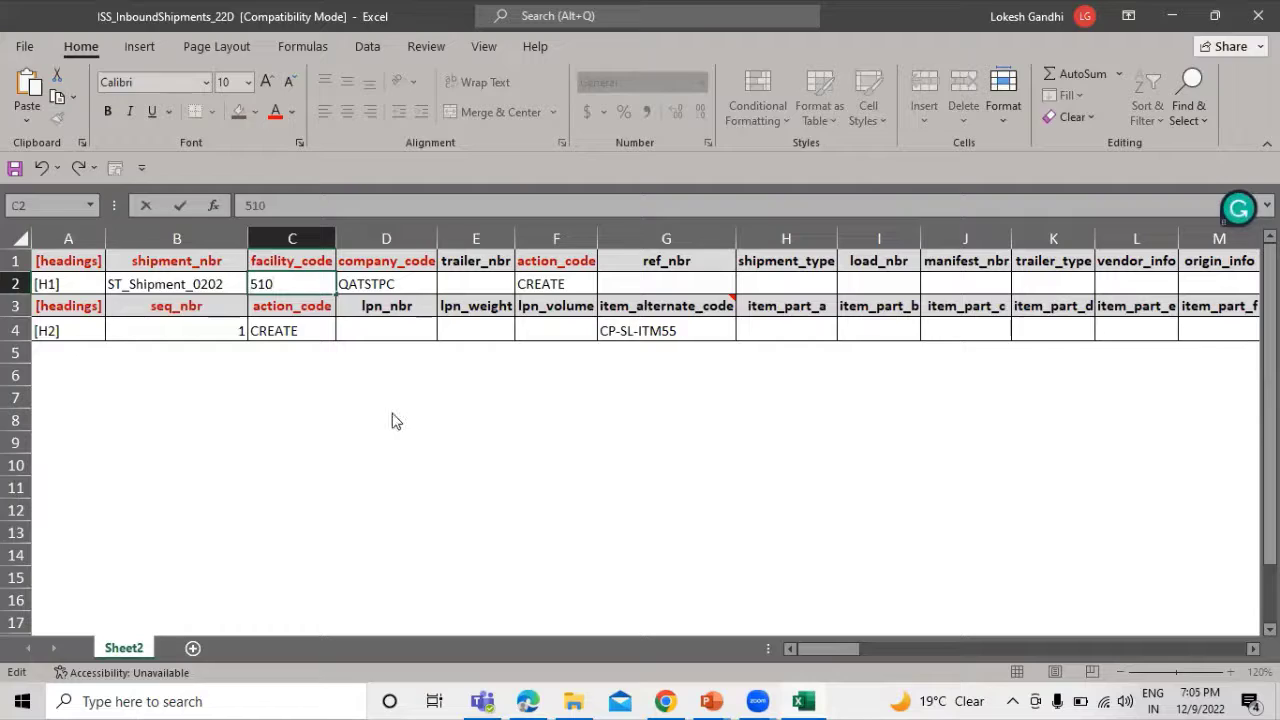
Step: Copy the current company from Oracle WMS Cloud and enter SUPREMO as the company_code in cell D2 of the Excel template
{"action": "key", "text": "alt+Tab"}
{"action": "left_click", "coordinate": [1120, 88]}
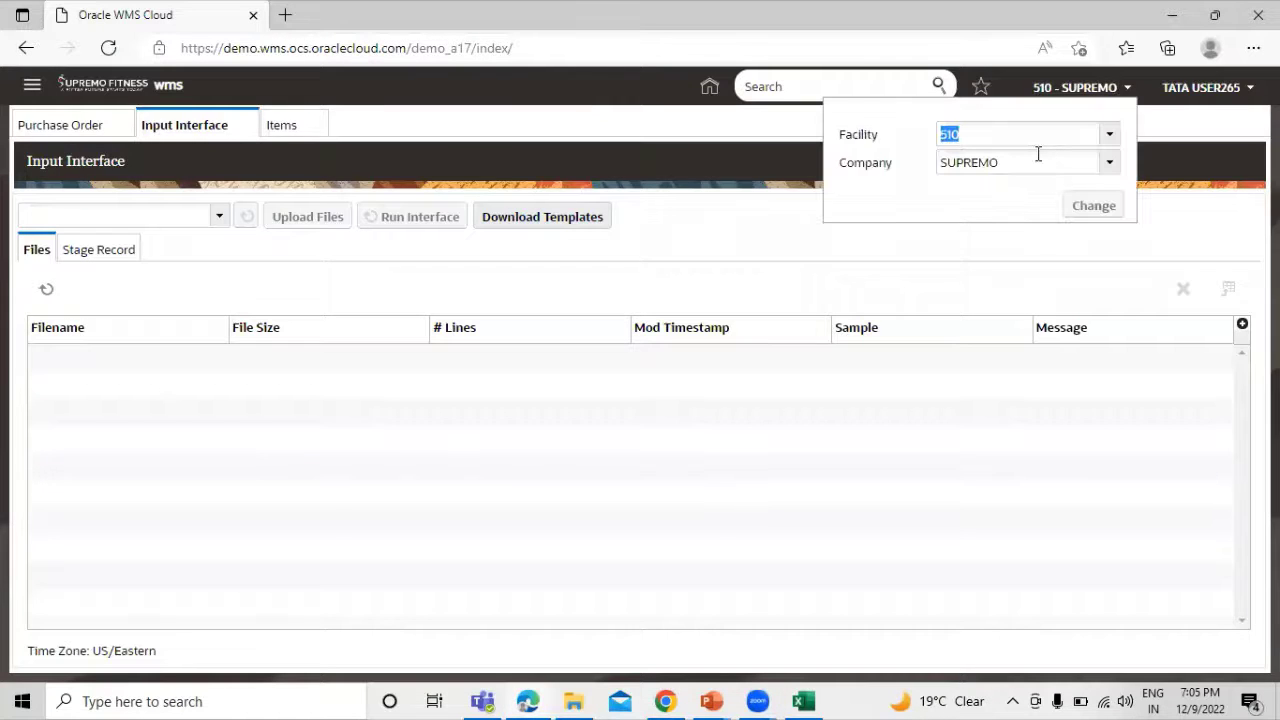
{"action": "key", "text": "ctrl+a"}
{"action": "key", "text": "ctrl+c"}
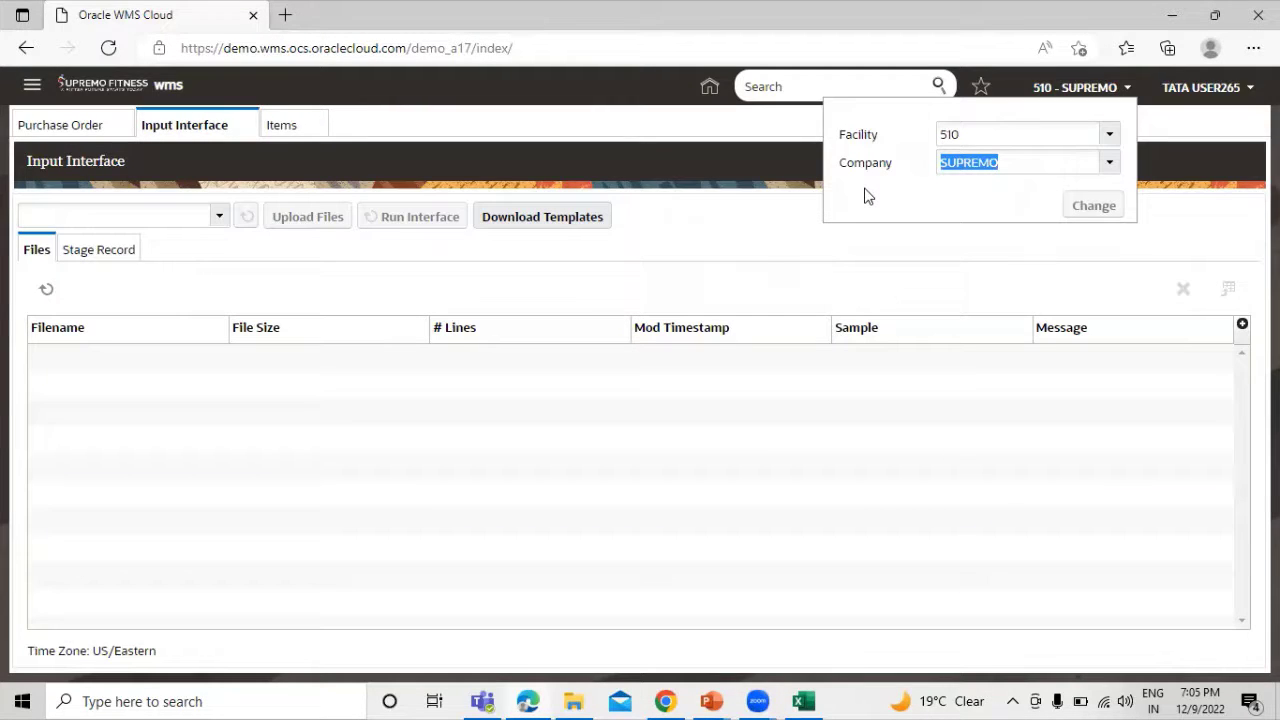
{"action": "key", "text": "alt+Tab"}
{"action": "double_click", "coordinate": [395, 284]}
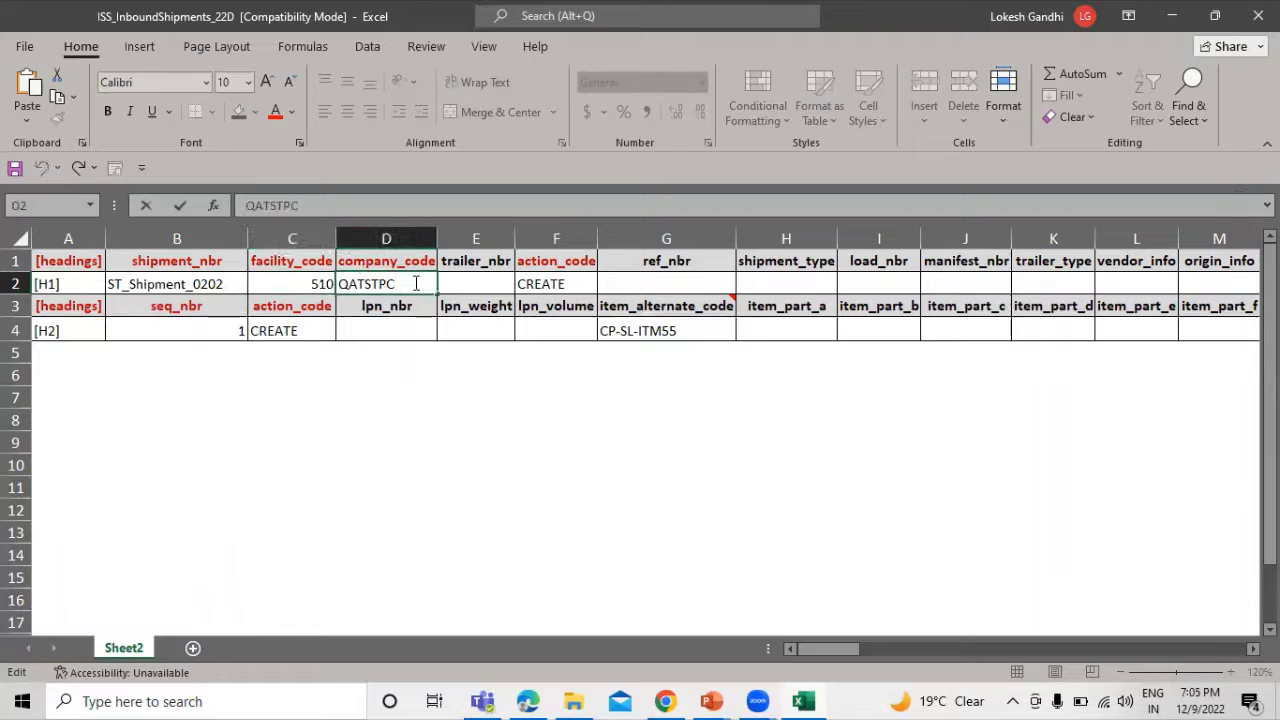
{"action": "double_click", "coordinate": [416, 283]}
{"action": "key", "text": "ctrl+v"}
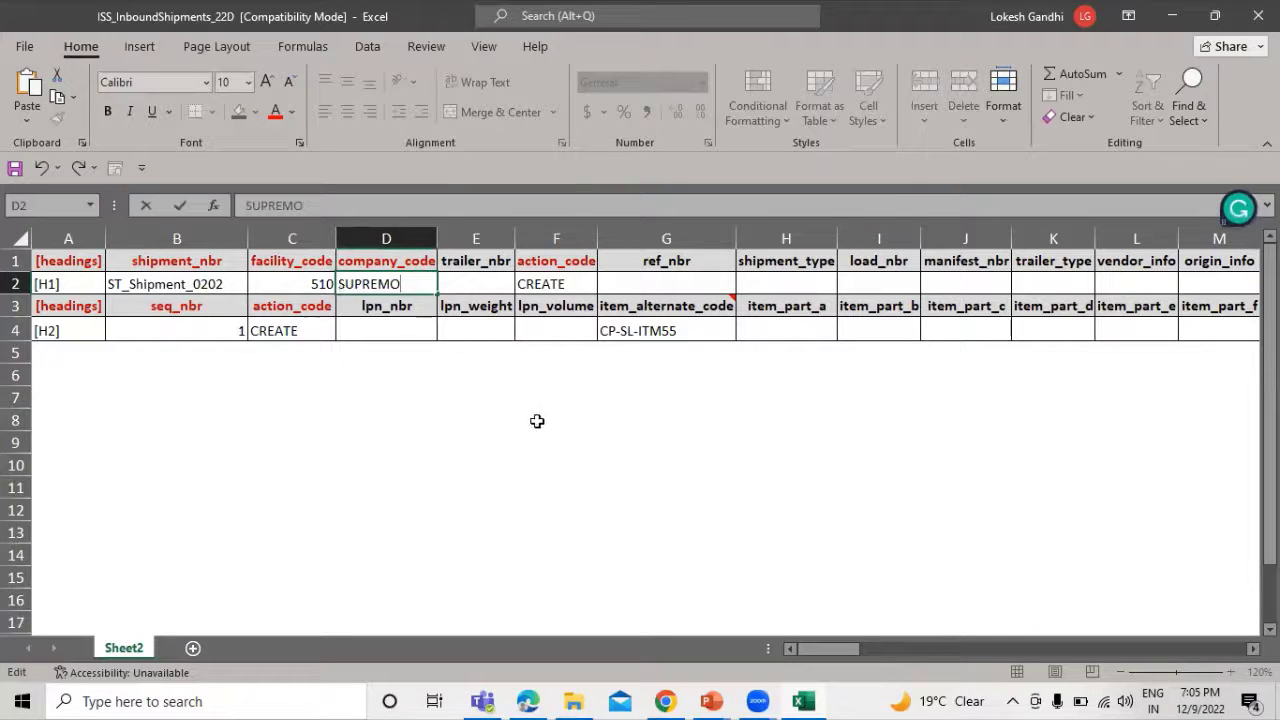
{"action": "left_click", "coordinate": [538, 420]}
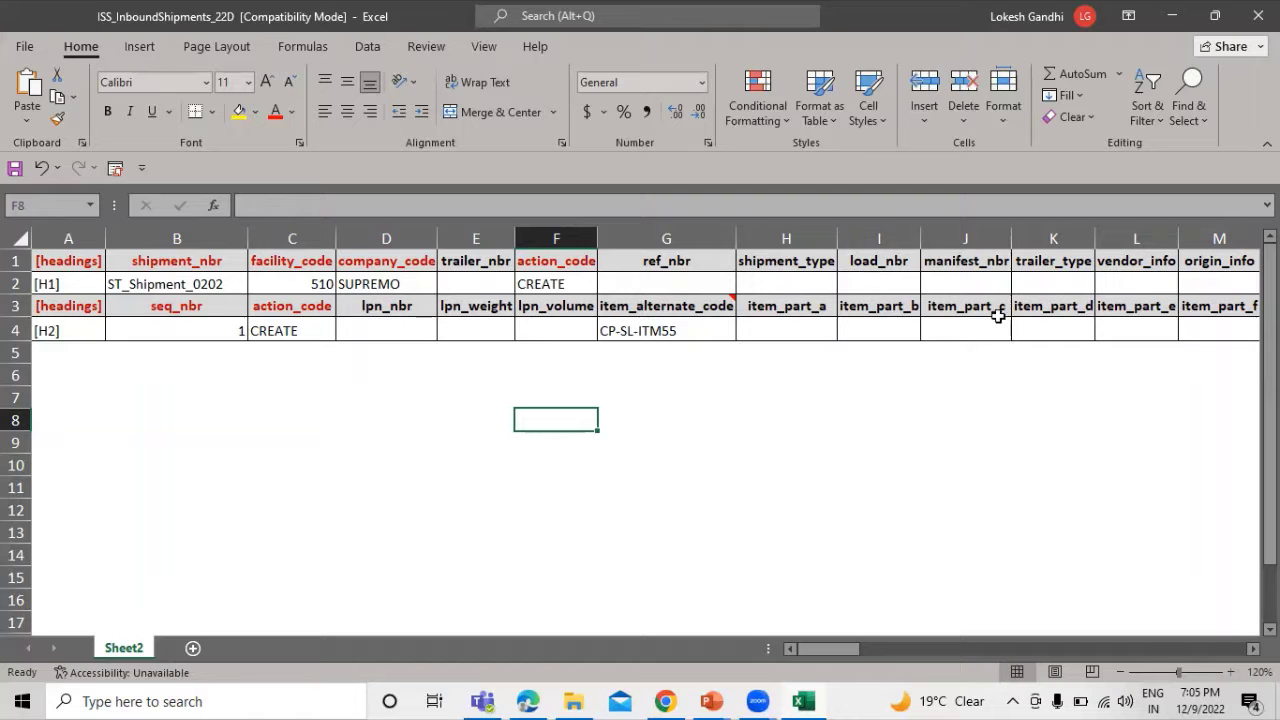
Step: Set the shipped_date in cell Q2 to 20220912
{"action": "left_click_drag", "start_coordinate": [838, 650], "coordinate": [905, 648]}
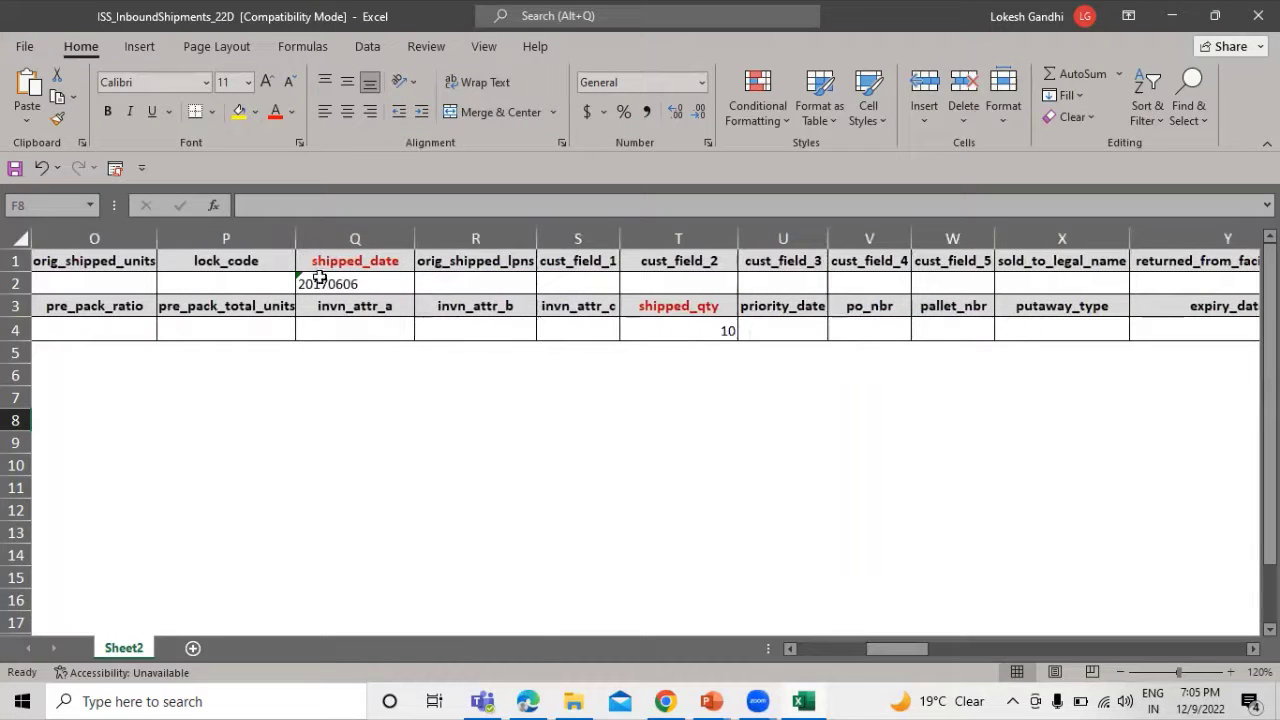
{"action": "left_click", "coordinate": [372, 284]}
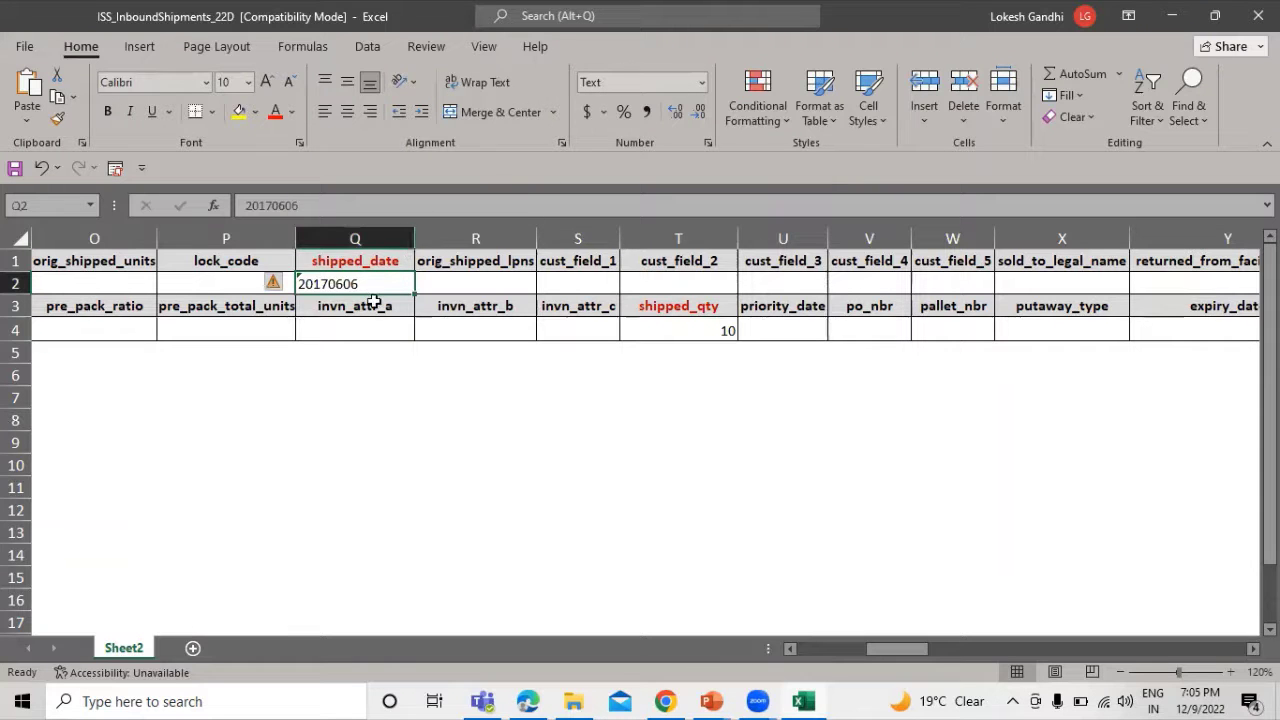
{"action": "double_click", "coordinate": [375, 284]}
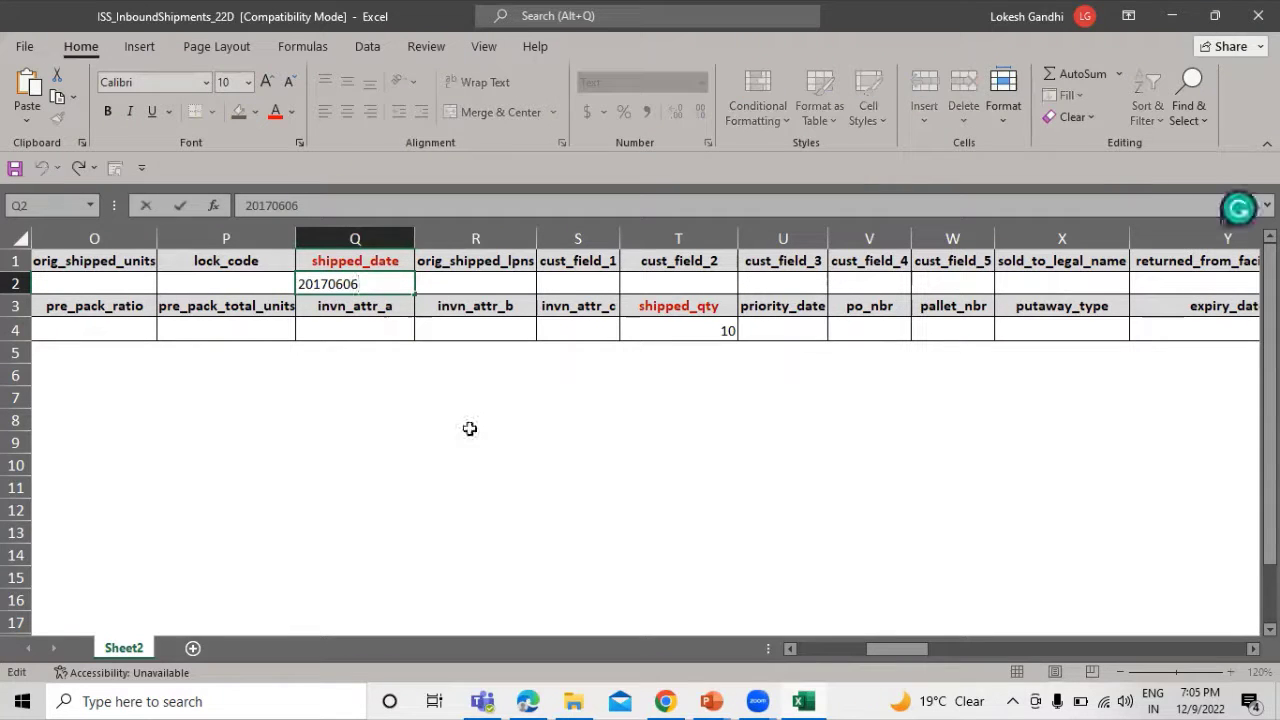
{"action": "key", "text": "BackSpace"}
{"action": "key", "text": "BackSpace"}
{"action": "key", "text": "BackSpace"}
{"action": "key", "text": "BackSpace"}
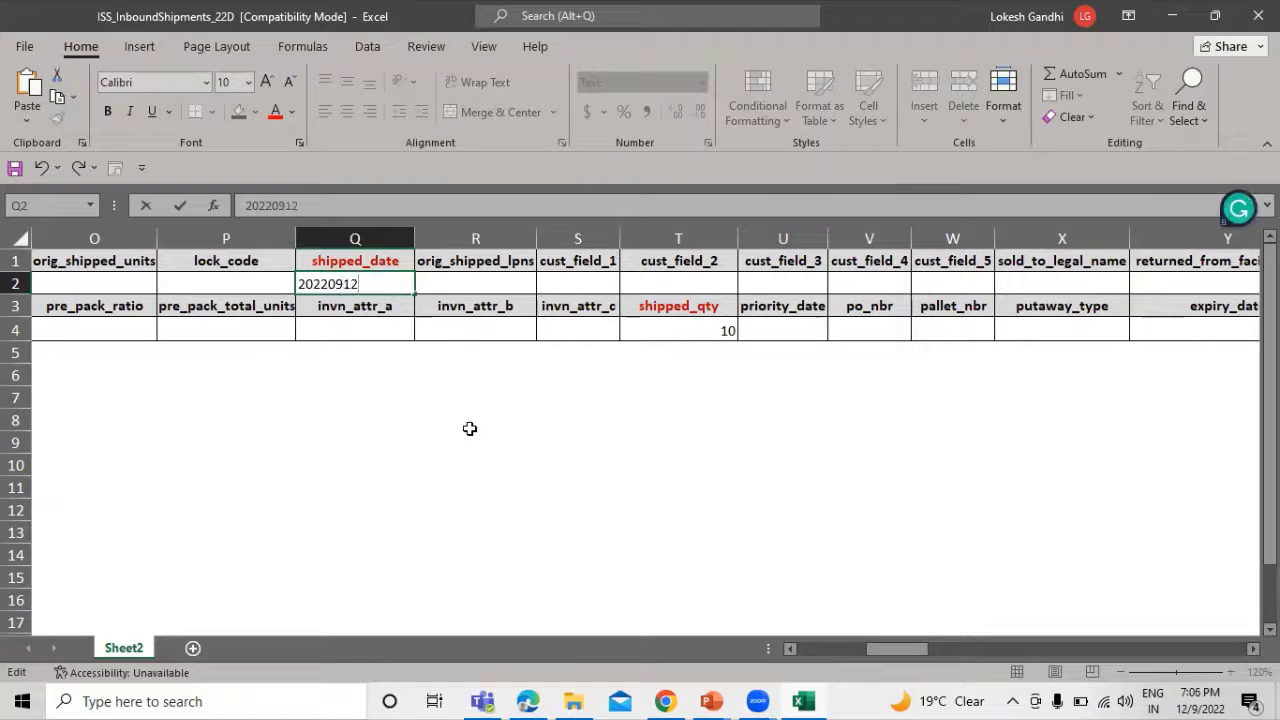
{"action": "left_click_drag", "start_coordinate": [469, 436], "coordinate": [471, 466]}
Step: Retrieve the item list in Oracle WMS Cloud and enter item code SD3101 as the item_alternate_code in cell G4 of the Excel template
{"action": "left_click_drag", "start_coordinate": [880, 648], "coordinate": [770, 654]}
{"action": "left_click", "coordinate": [173, 328]}
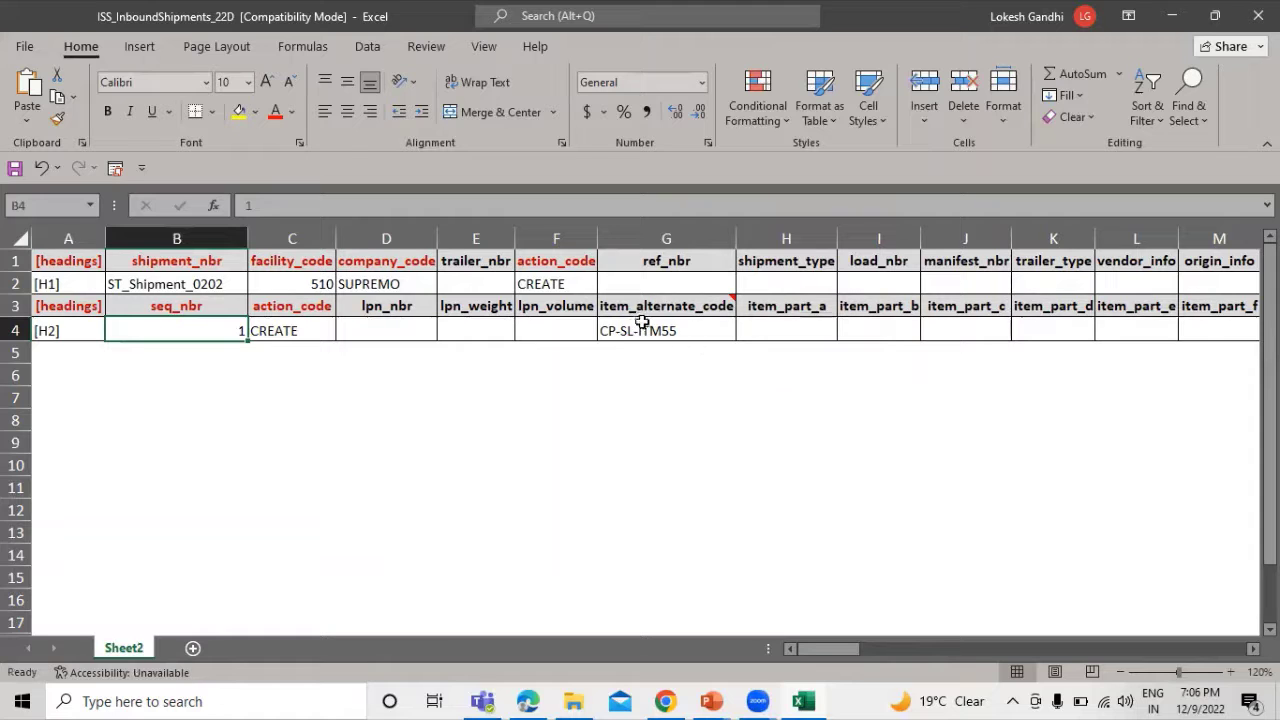
{"action": "double_click", "coordinate": [708, 333]}
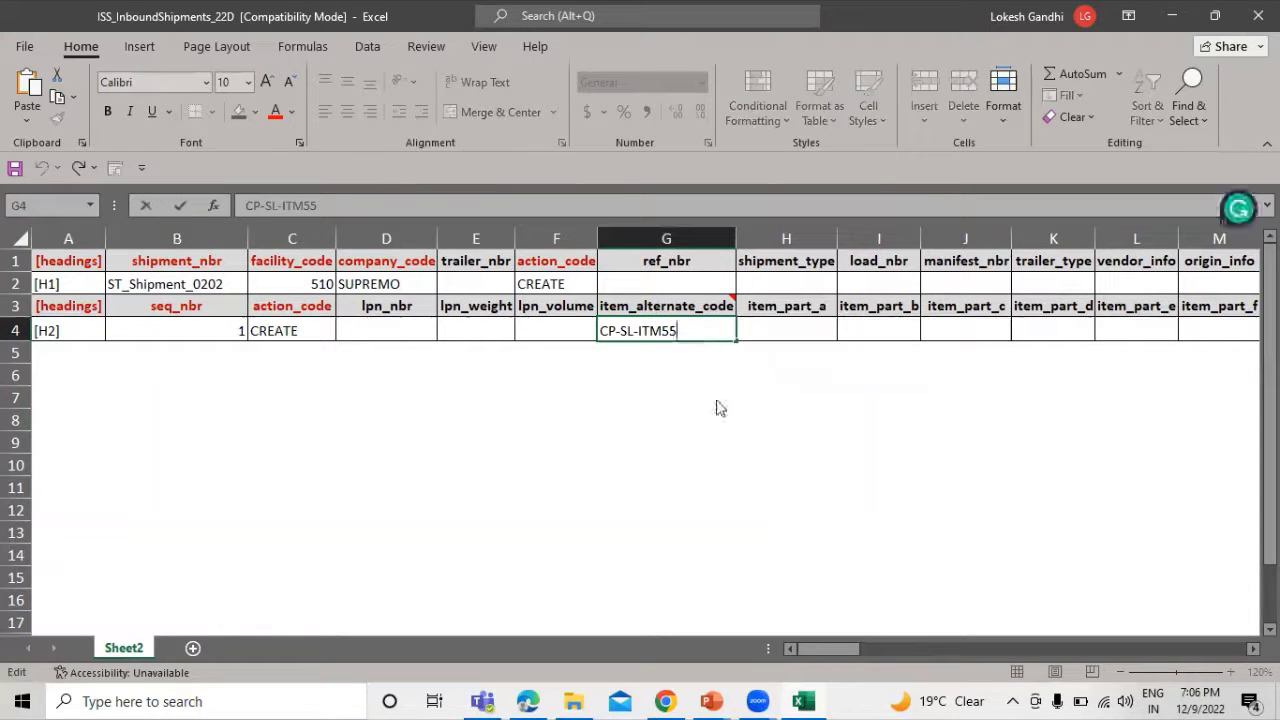
{"action": "key", "text": "alt+Tab"}
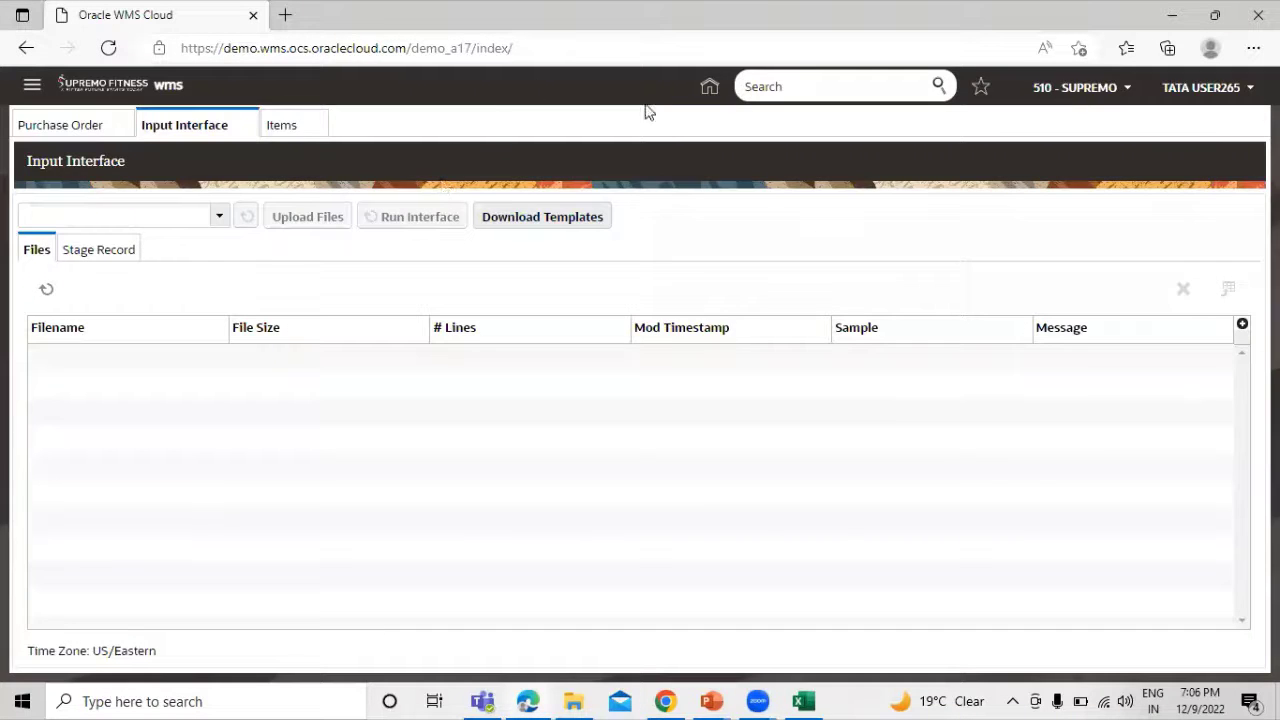
{"action": "left_click", "coordinate": [283, 126]}
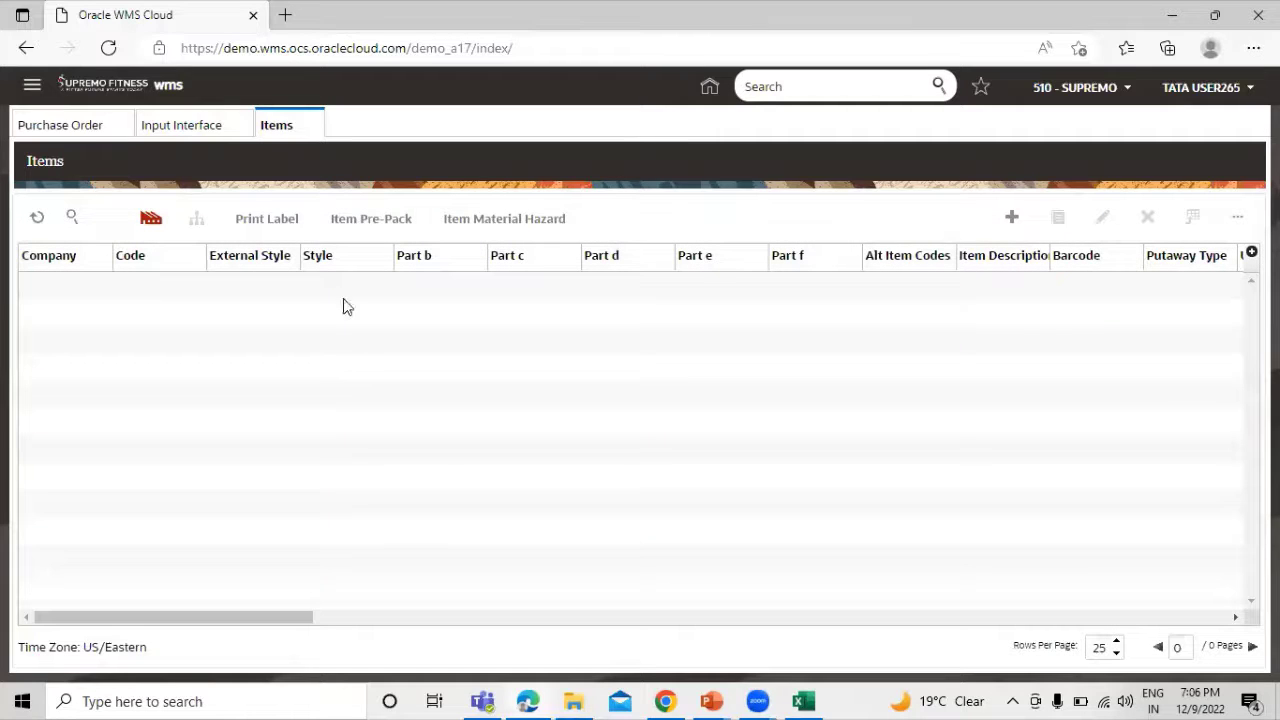
{"action": "left_click", "coordinate": [35, 217]}
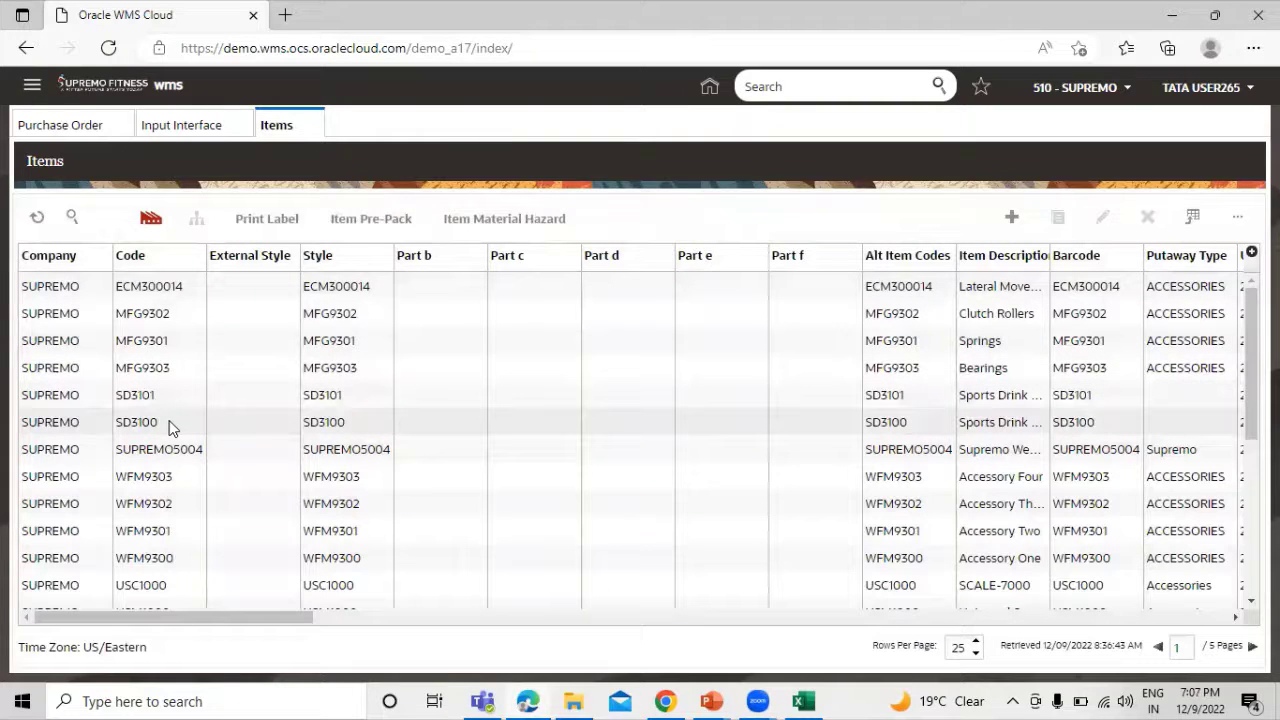
{"action": "left_click_drag", "start_coordinate": [165, 392], "coordinate": [104, 390]}
{"action": "key", "text": "ctrl+c"}
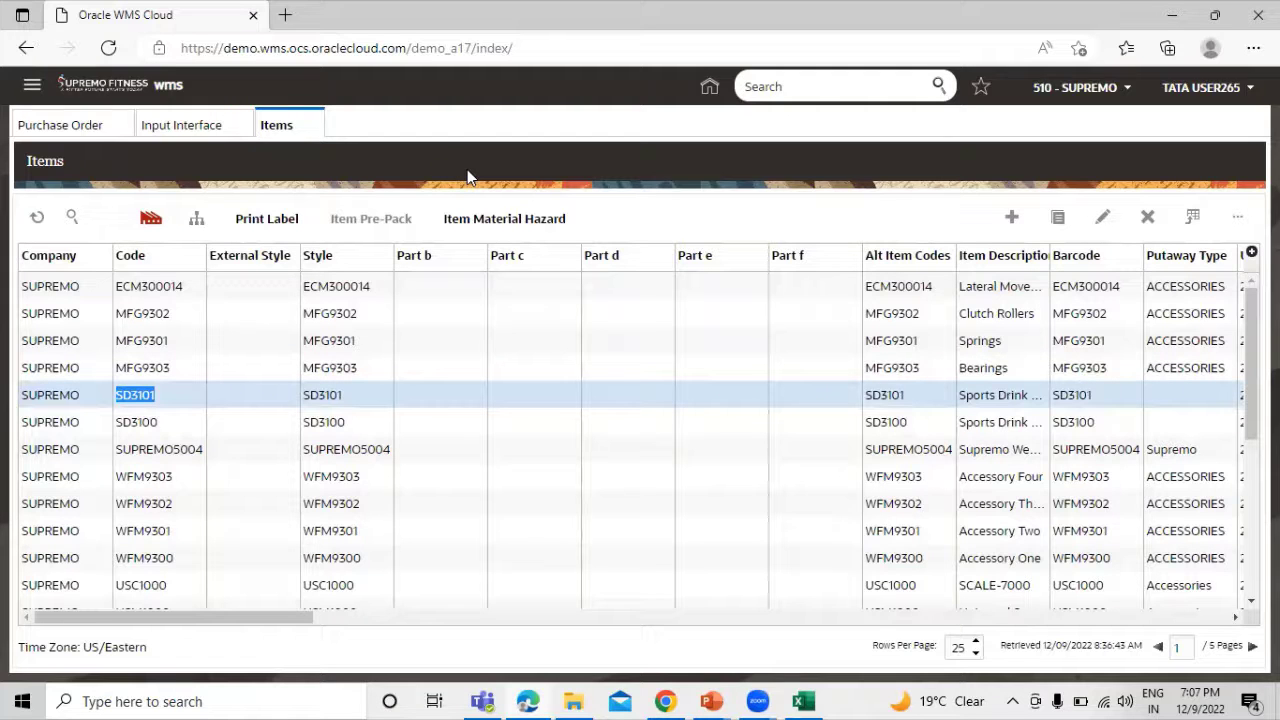
{"action": "key", "text": "alt+Tab"}
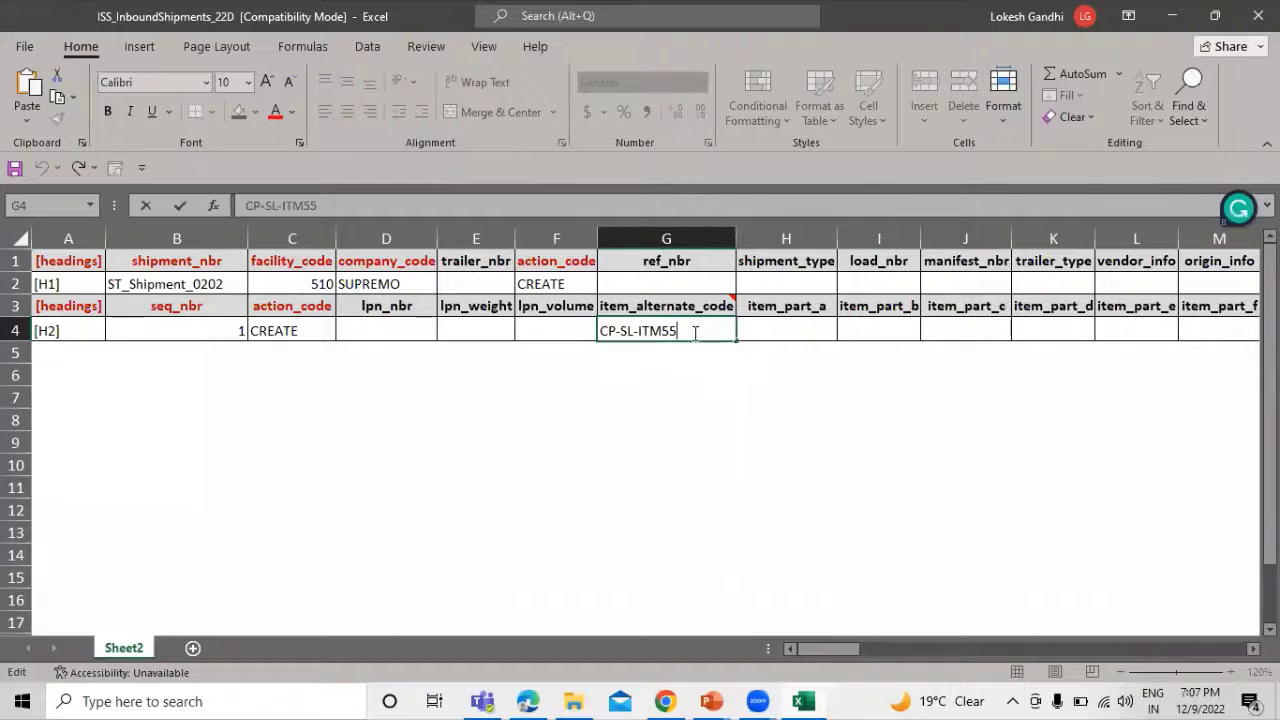
{"action": "left_click_drag", "start_coordinate": [694, 332], "coordinate": [599, 333]}
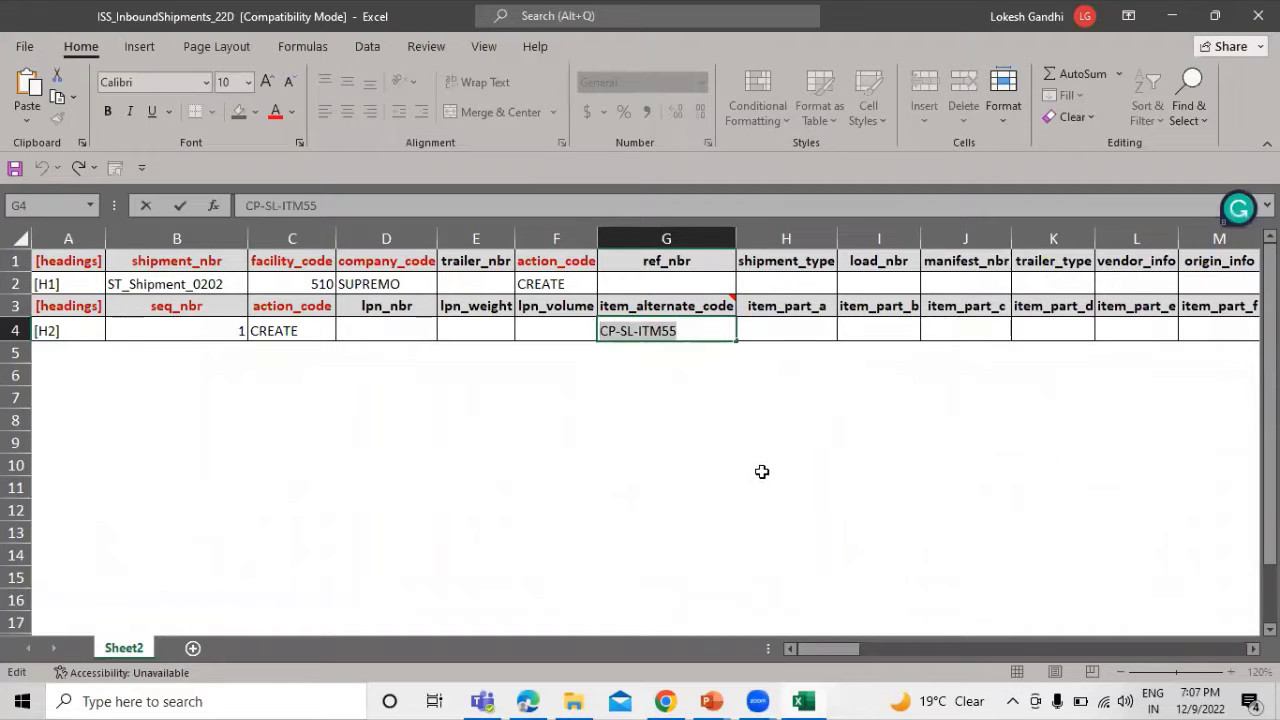
{"action": "key", "text": "ctrl+v"}
{"action": "left_click", "coordinate": [749, 443]}
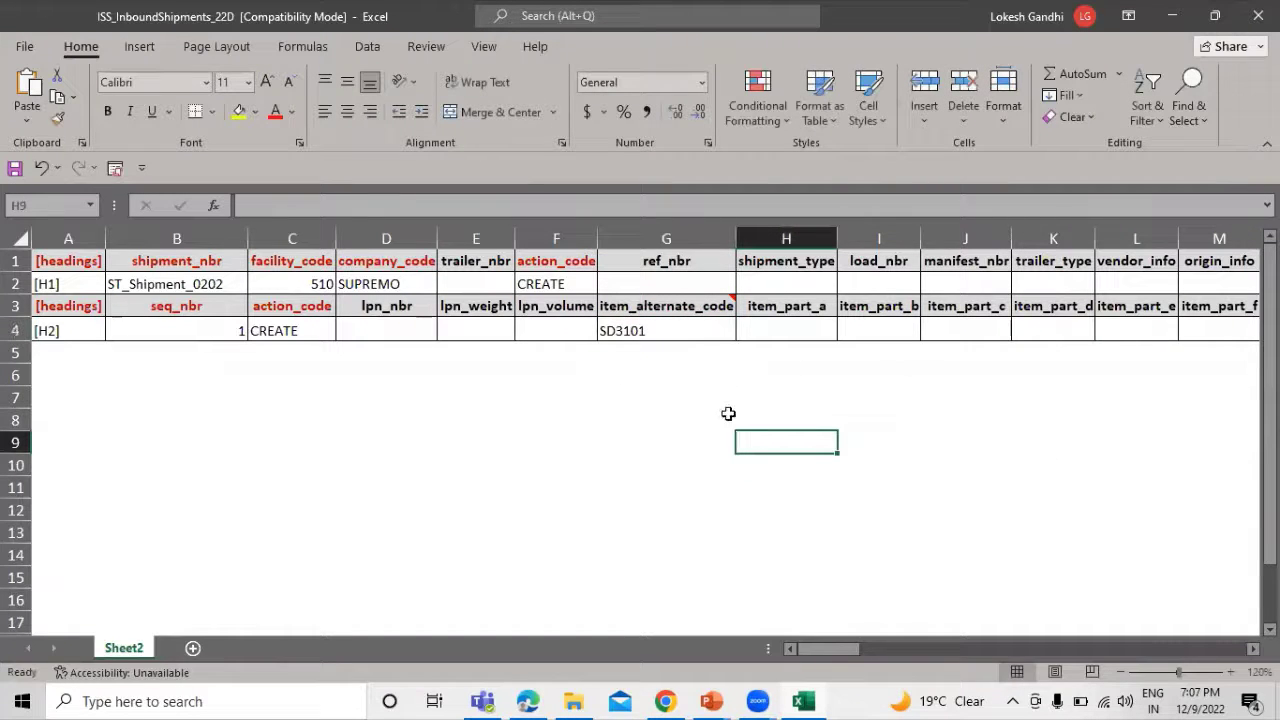
Step: Set the shipped_qty in cell T4 to 100 and return to the first columns of the sheet
{"action": "left_click_drag", "start_coordinate": [830, 648], "coordinate": [895, 652]}
{"action": "double_click", "coordinate": [722, 336]}
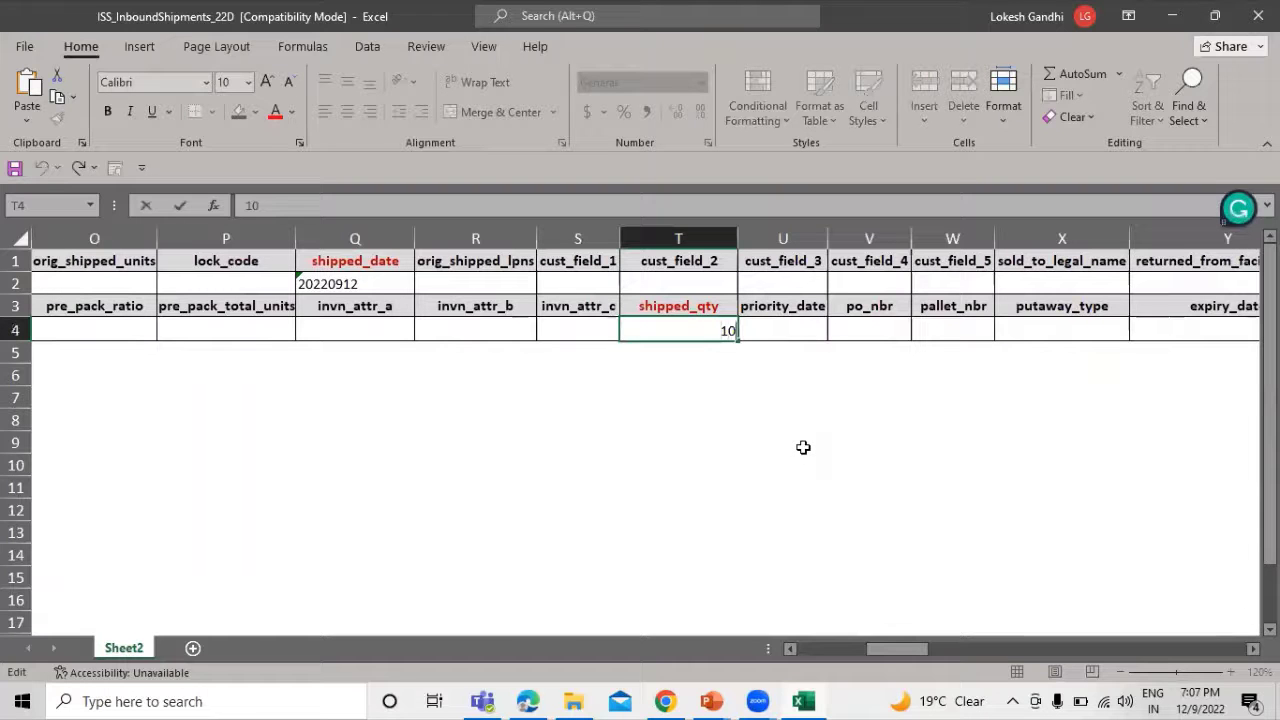
{"action": "type", "text": "0"}
{"action": "left_click", "coordinate": [803, 447]}
{"action": "left_click_drag", "start_coordinate": [906, 650], "coordinate": [808, 648]}
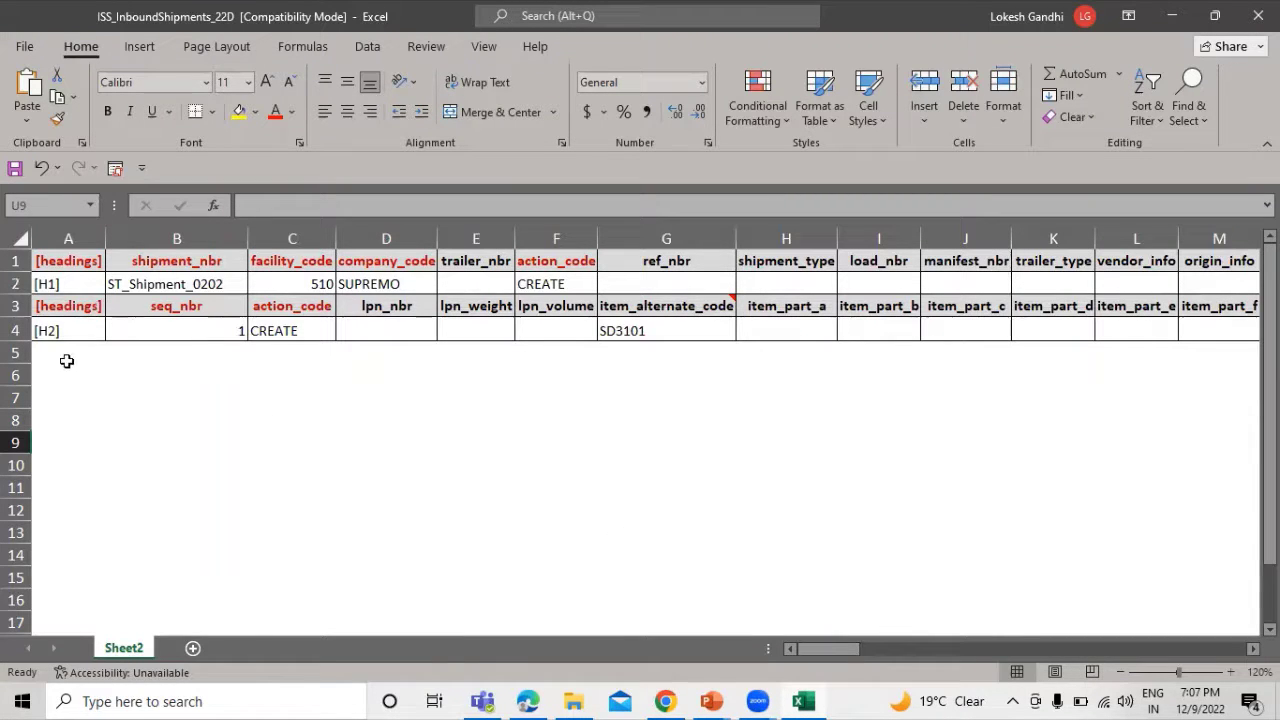
Step: Save the completed template as the Excel 97-2003 workbook ISS_InboundShipments_22D_NEW
{"action": "left_click", "coordinate": [74, 285]}
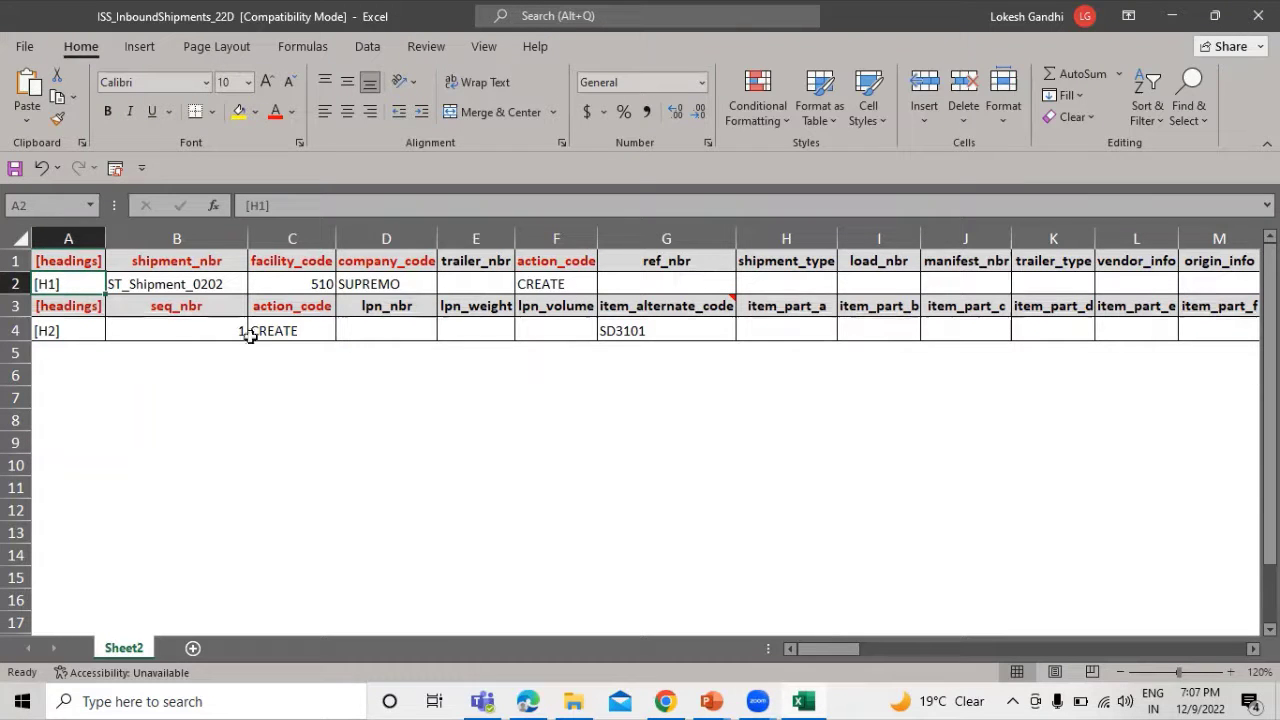
{"action": "left_click", "coordinate": [181, 330]}
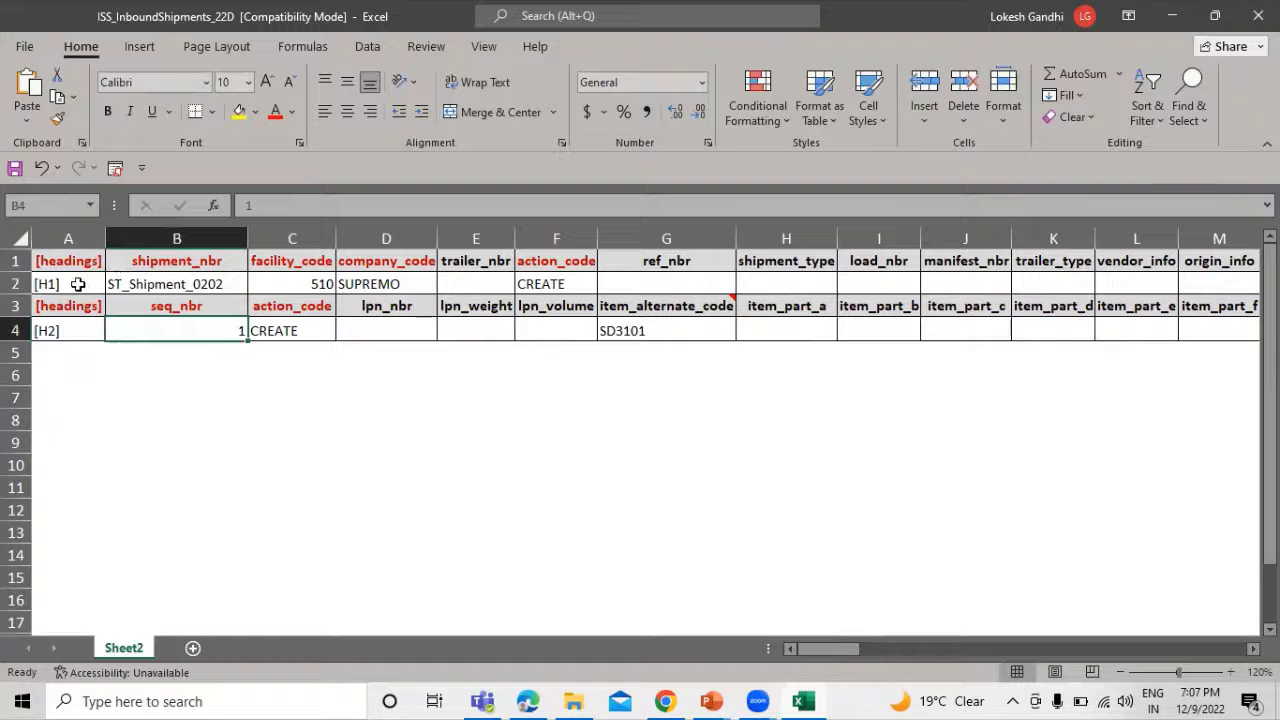
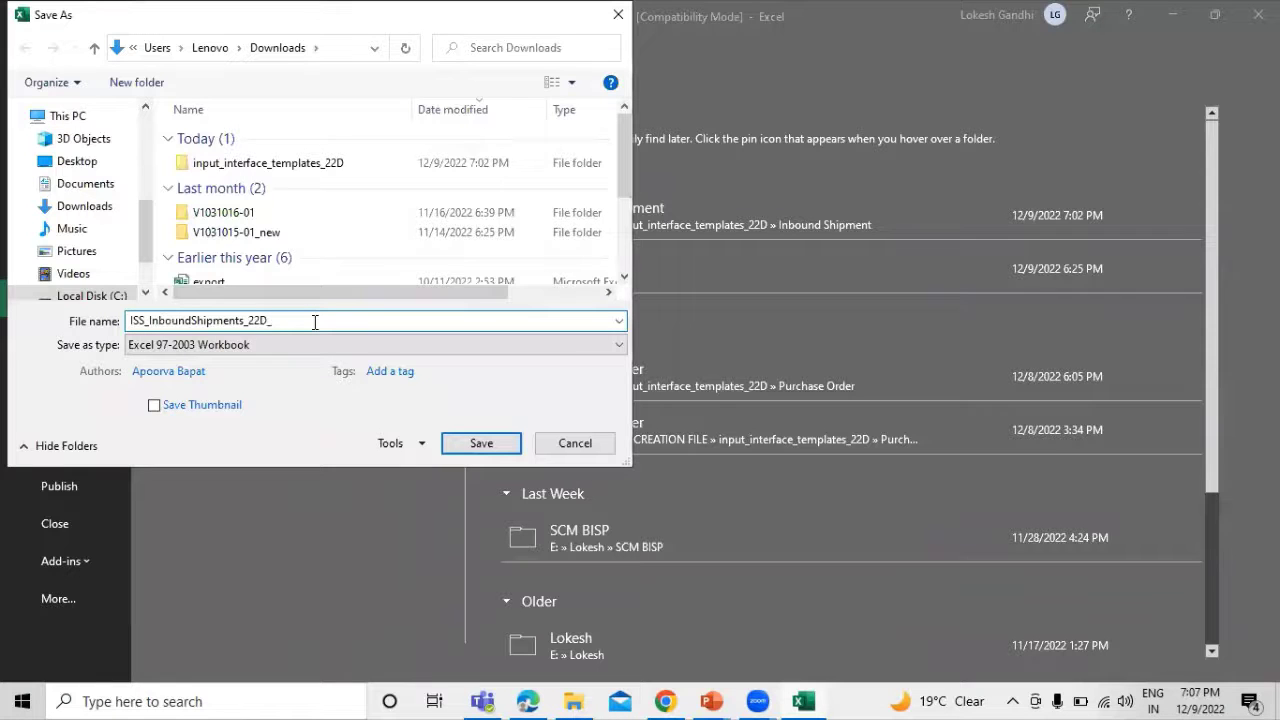
{"action": "type", "text": "W"}
{"action": "left_click", "coordinate": [476, 442]}
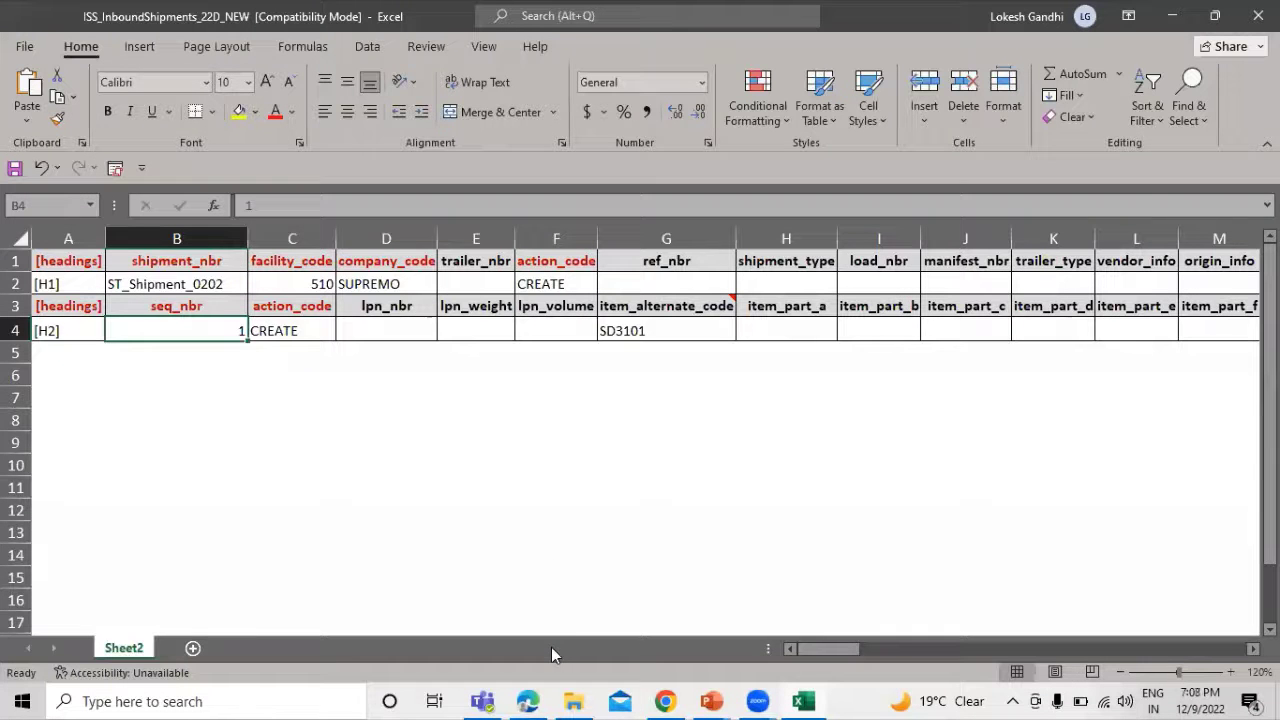
Step: Open Inbound Shipments in Oracle WMS Cloud, retrieve the list and check it against the template's shipment number ST_Shipment_0202
{"action": "left_click", "coordinate": [527, 701]}
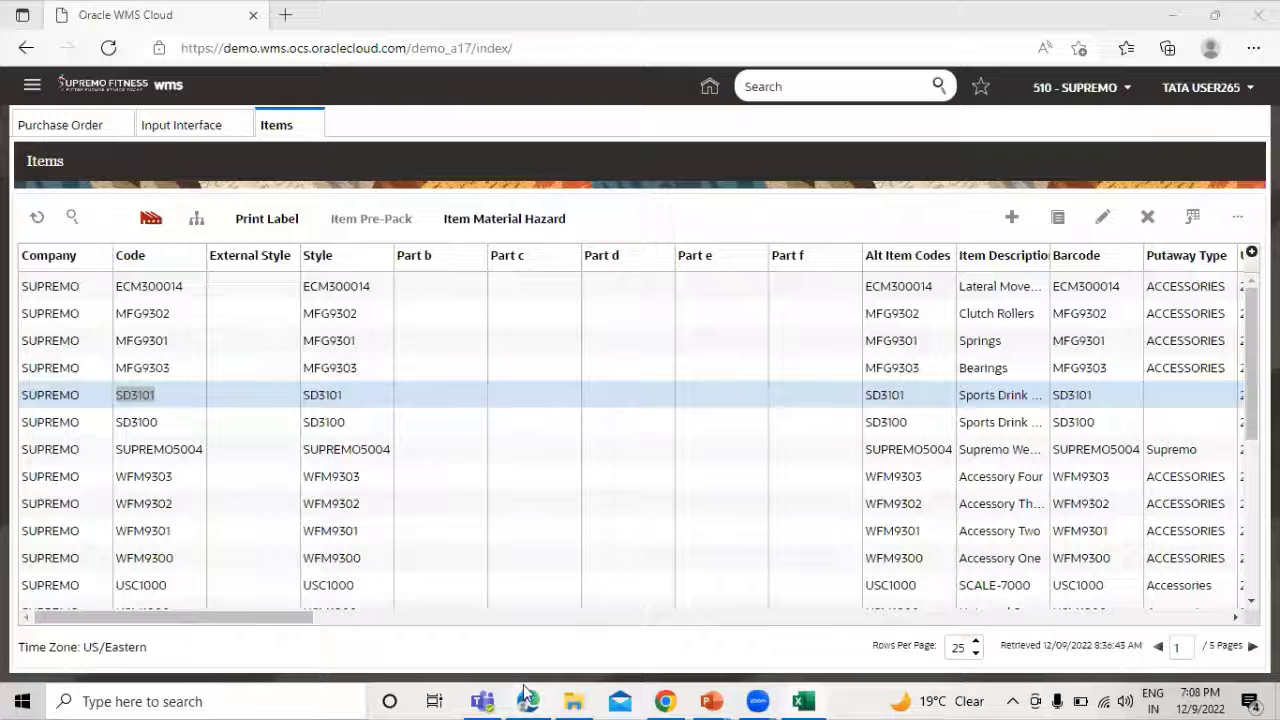
{"action": "left_click", "coordinate": [810, 86]}
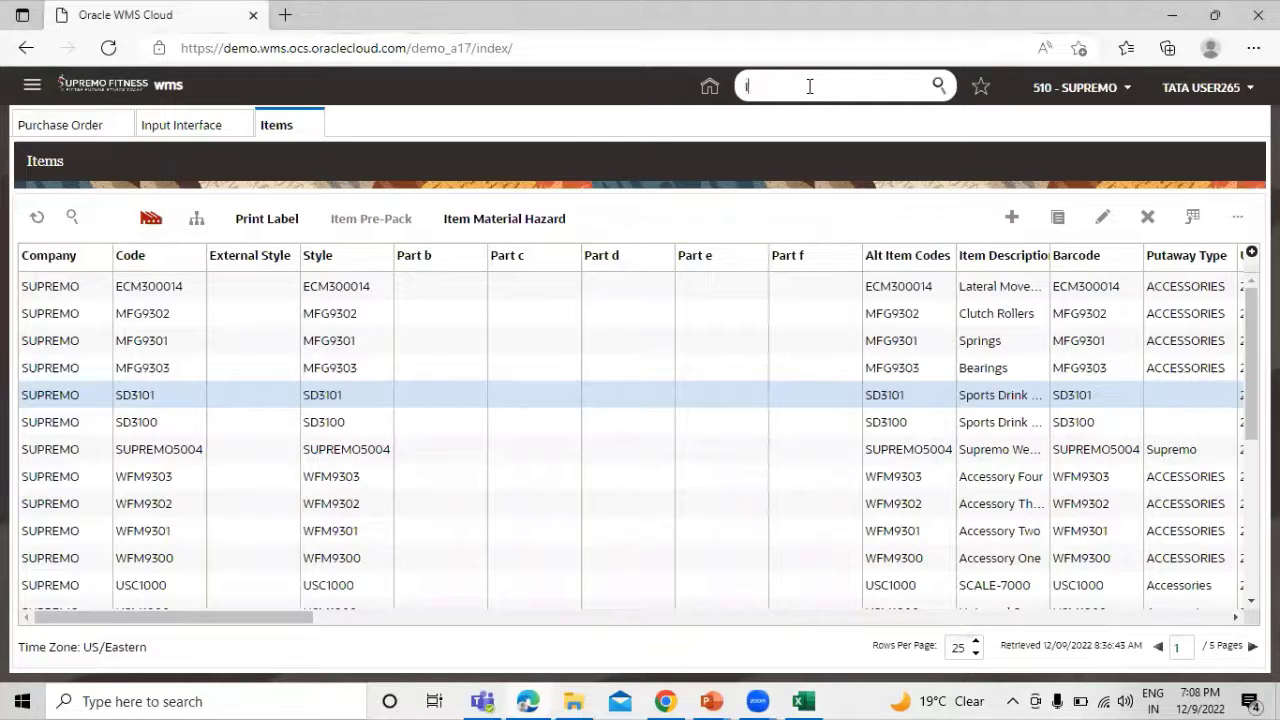
{"action": "type", "text": "INBO"}
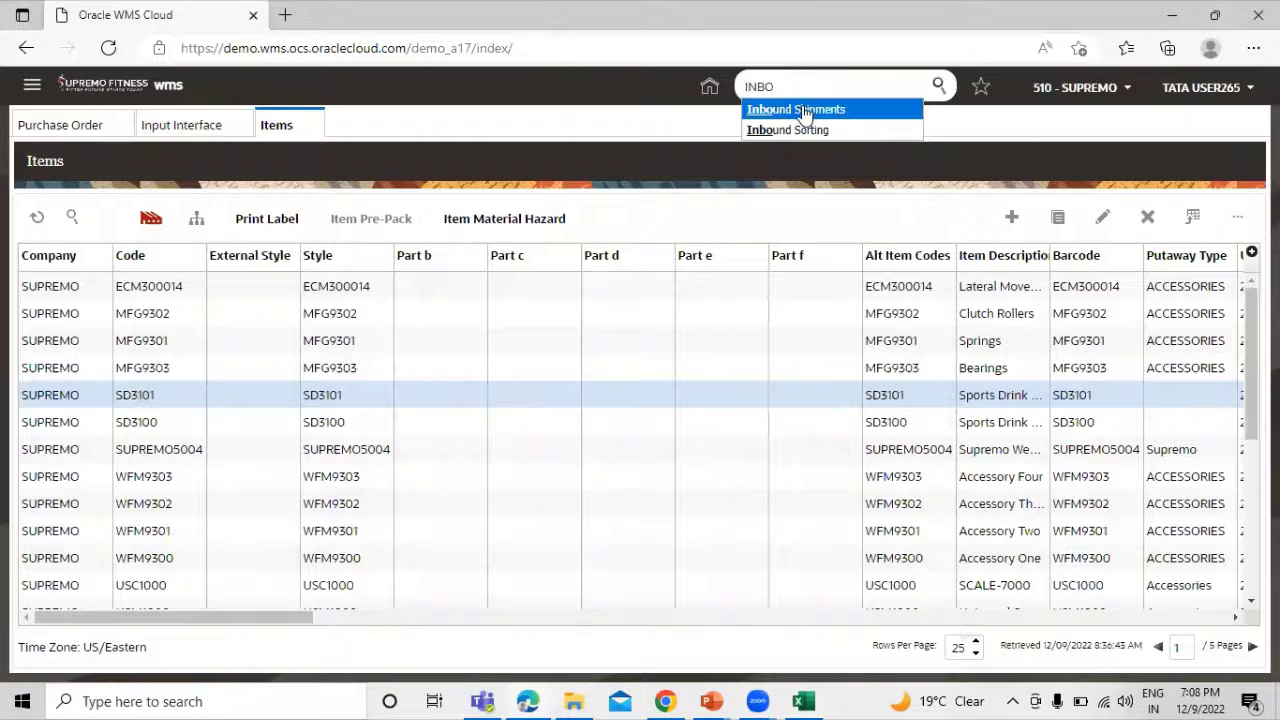
{"action": "left_click", "coordinate": [804, 111]}
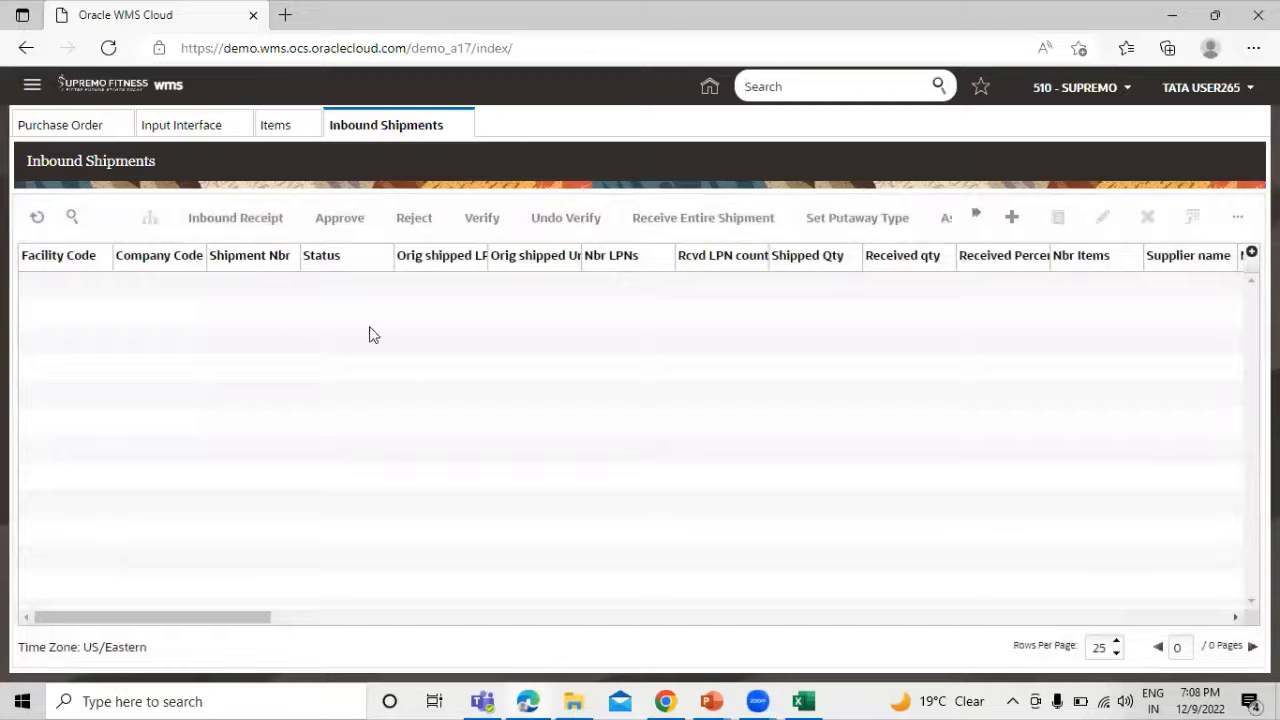
{"action": "left_click", "coordinate": [40, 217]}
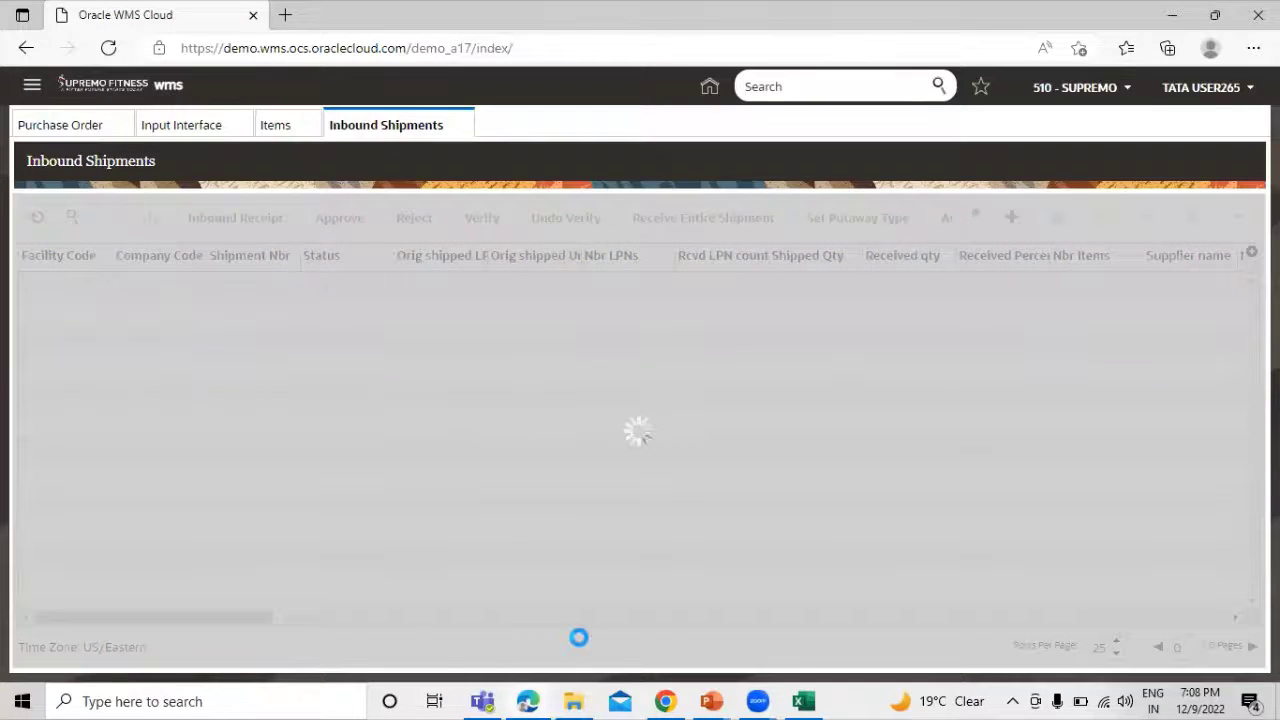
{"action": "left_click", "coordinate": [802, 701]}
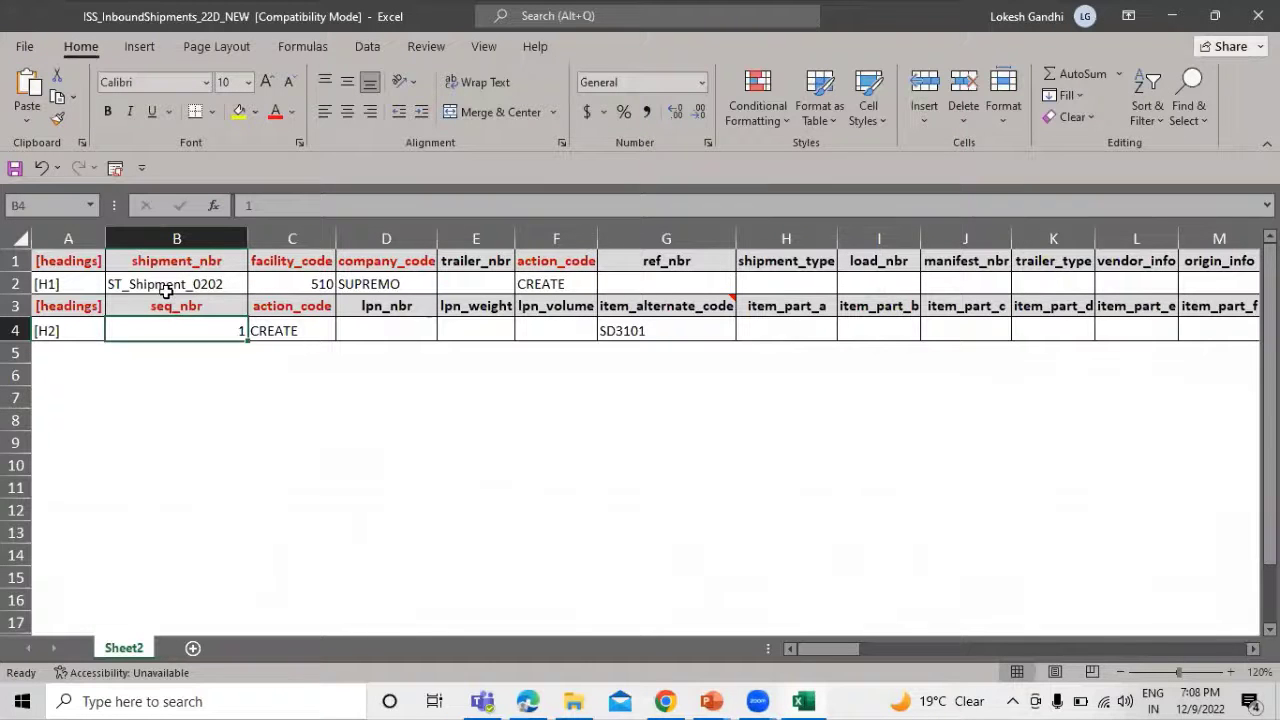
{"action": "key", "text": "alt+Tab"}
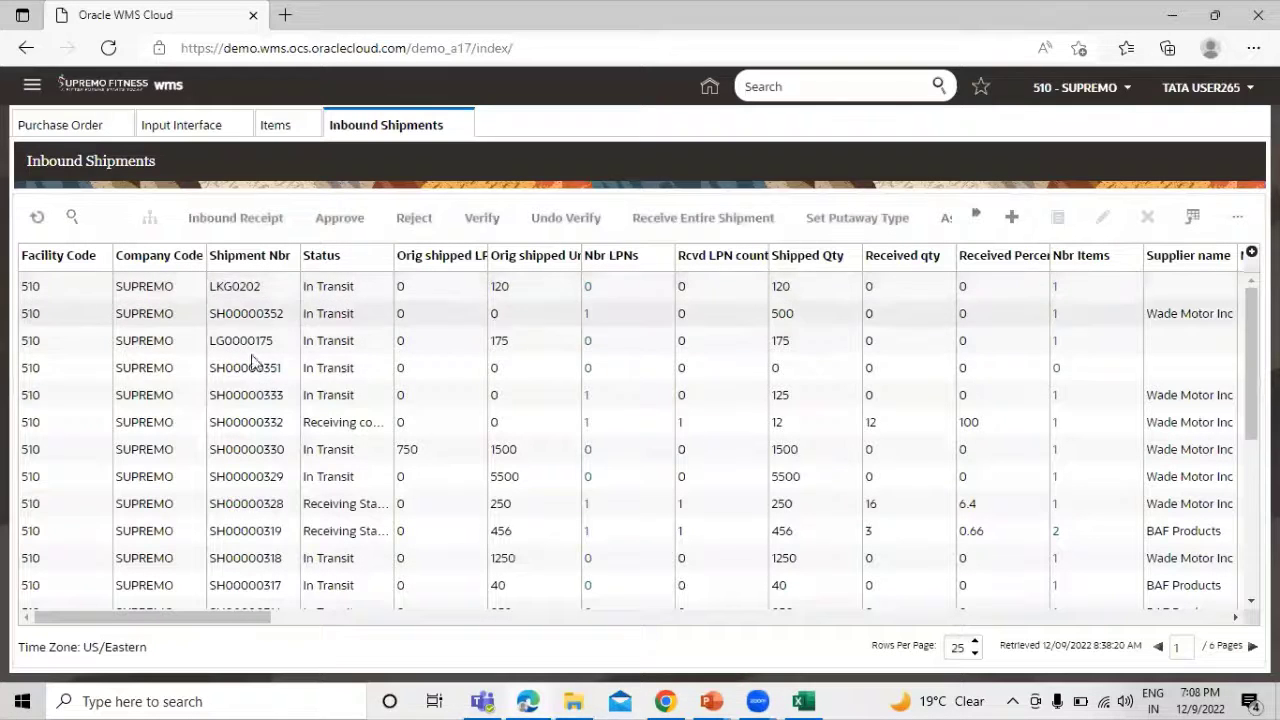
Step: Select Inbound Shipment as the input interface and upload the file ISS_InboundShipments_22D_NEW.xls from Downloads
{"action": "left_click", "coordinate": [197, 129]}
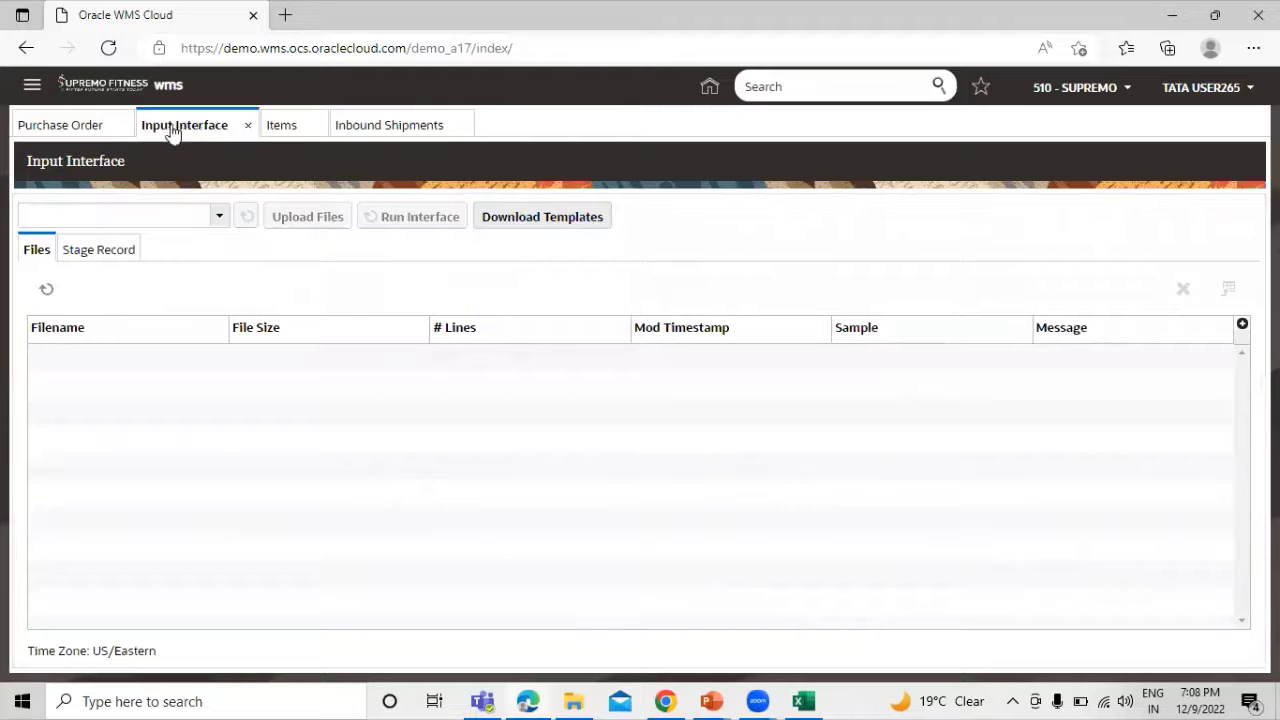
{"action": "left_click", "coordinate": [217, 219]}
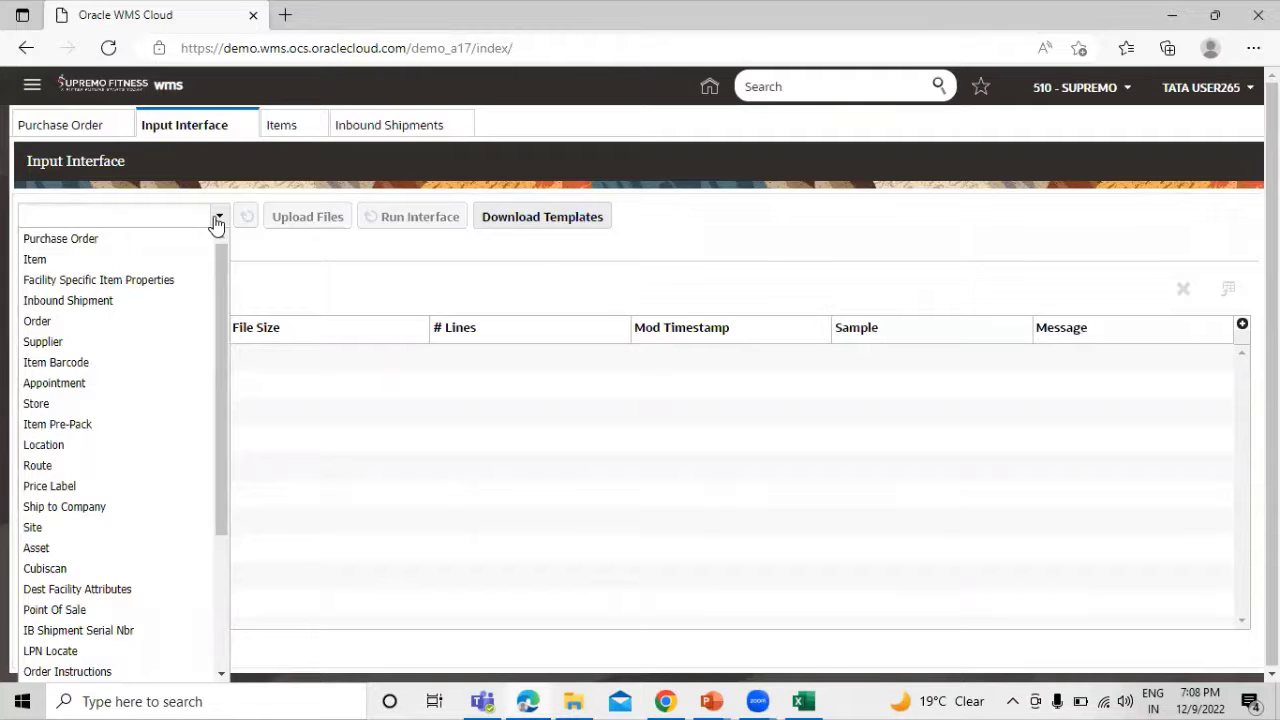
{"action": "left_click", "coordinate": [157, 302]}
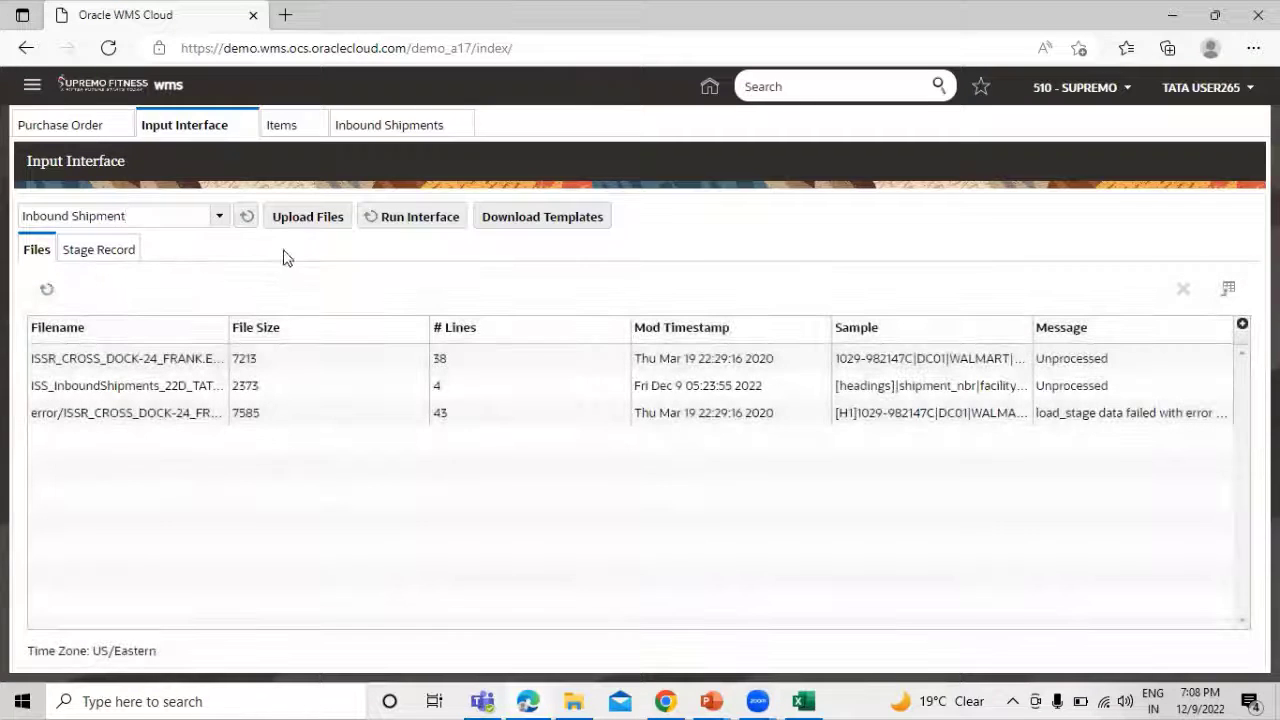
{"action": "left_click", "coordinate": [312, 216]}
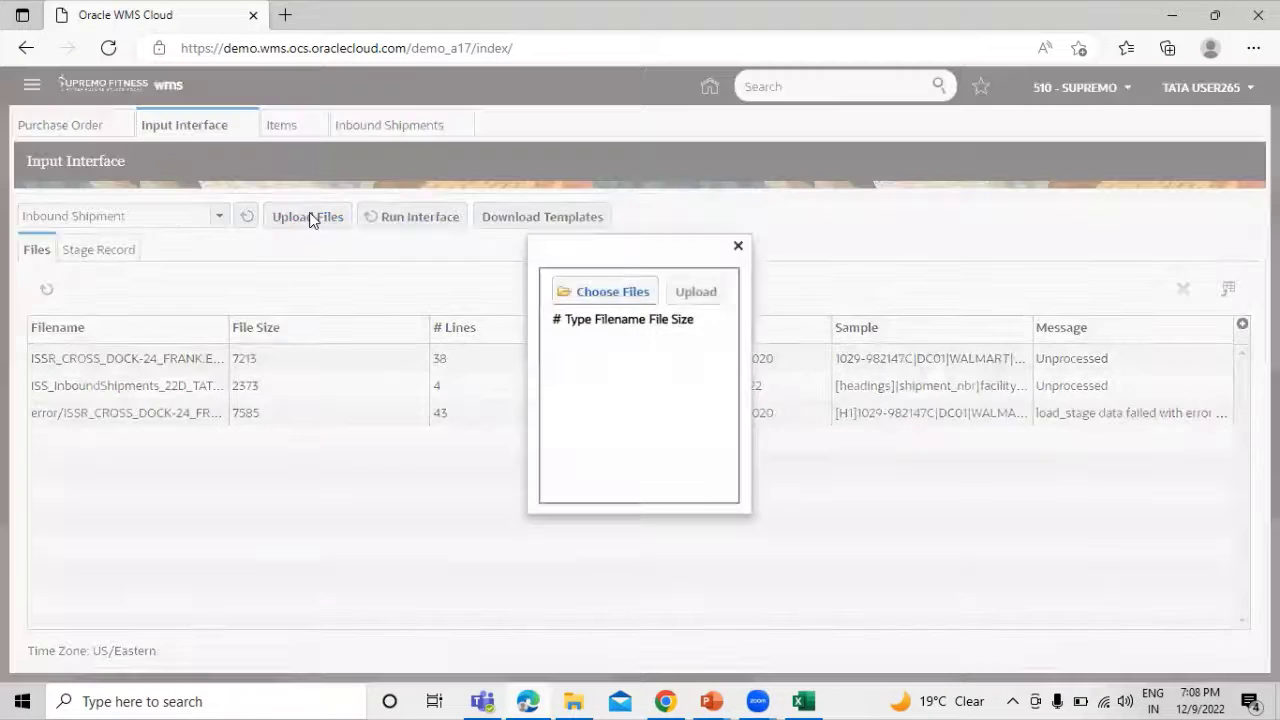
{"action": "left_click", "coordinate": [634, 296]}
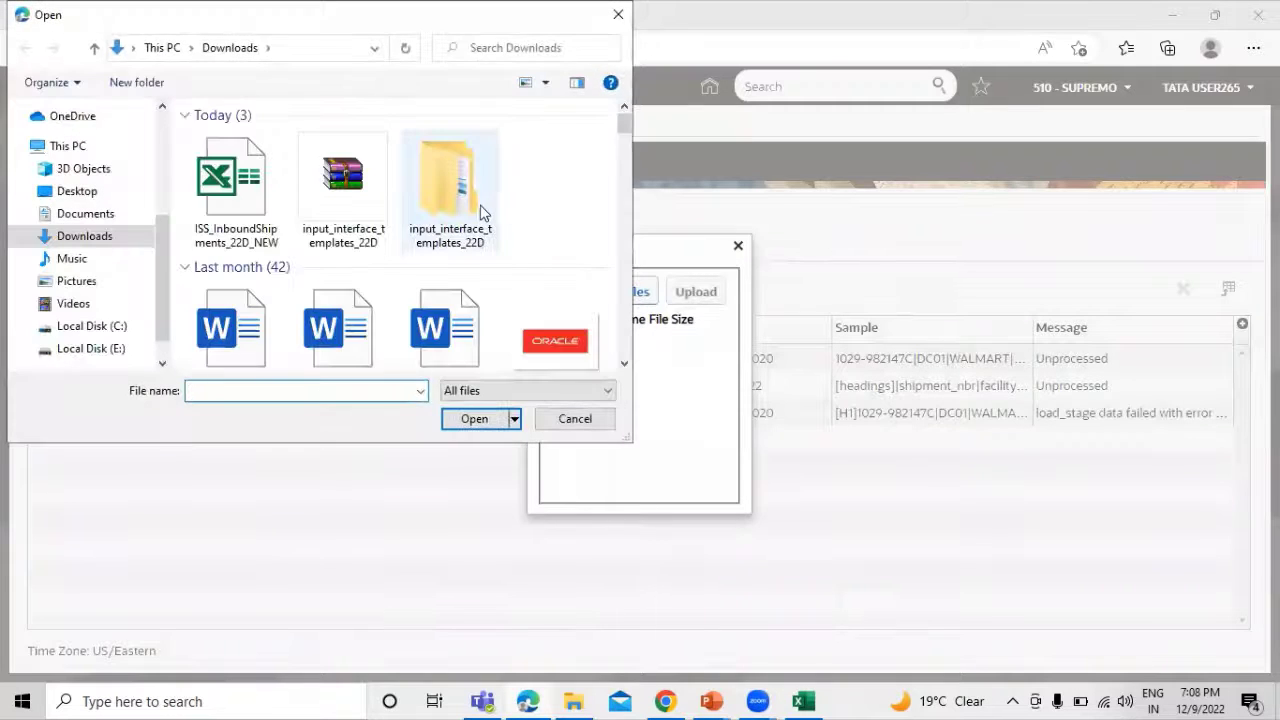
{"action": "left_click", "coordinate": [237, 200]}
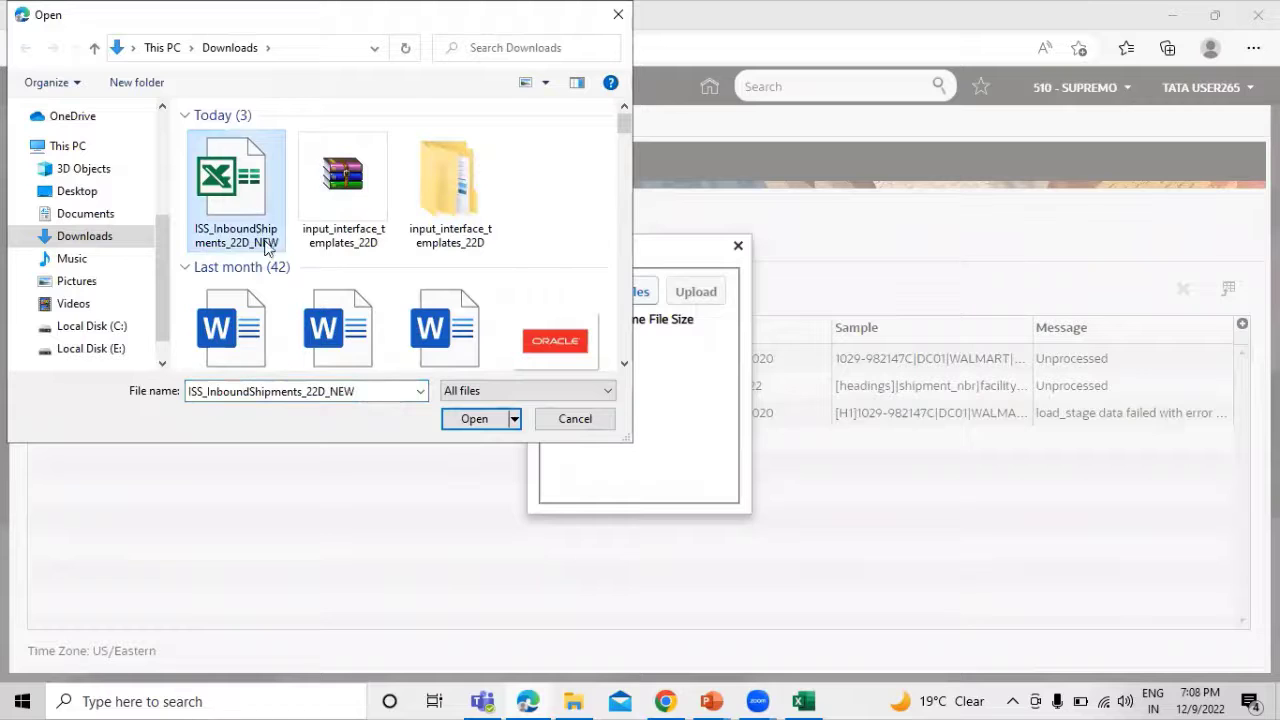
{"action": "left_click", "coordinate": [470, 418]}
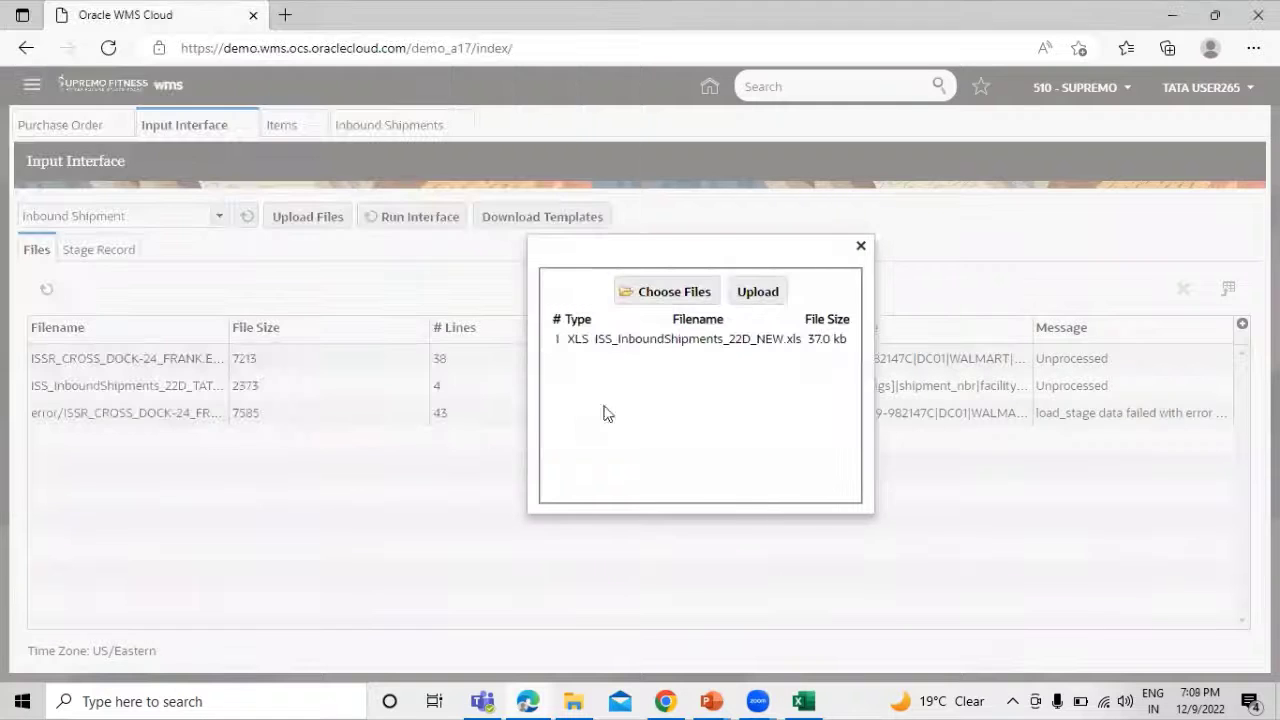
{"action": "left_click", "coordinate": [760, 292]}
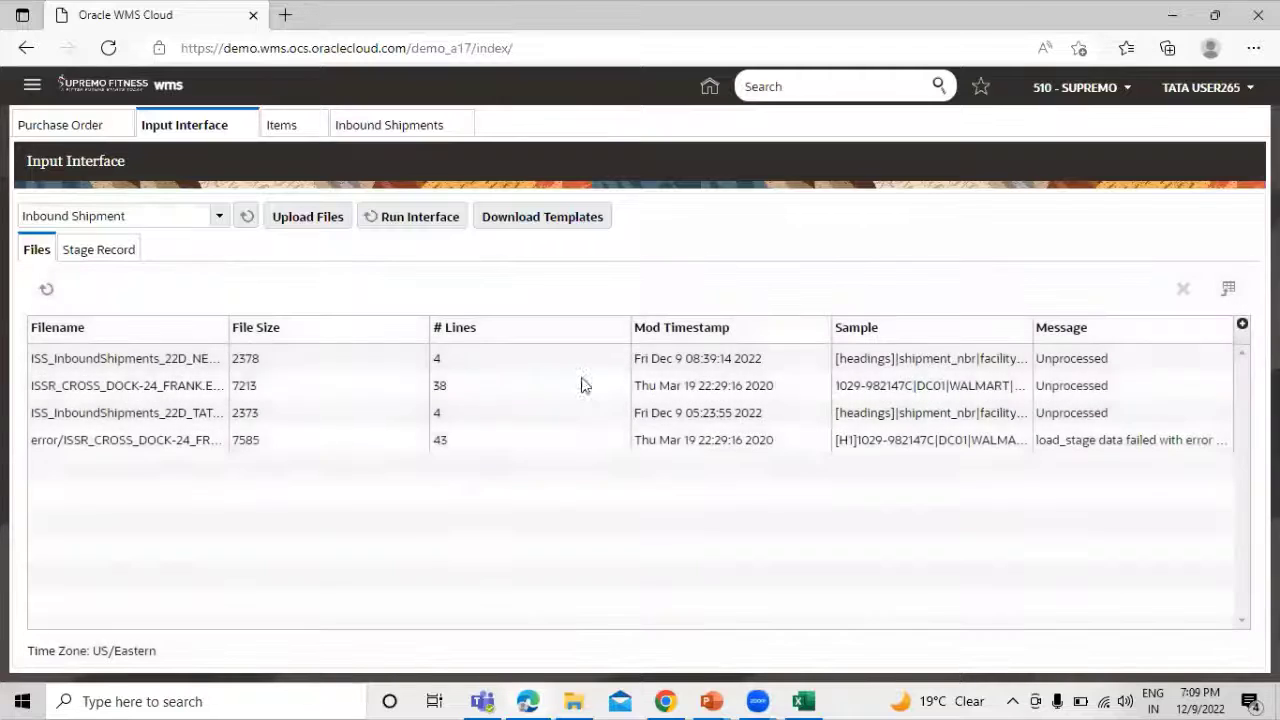
Step: Widen the Filename column, select the uploaded ISS_InboundShipments_22D_NEW file and run the Inbound Shipment interface
{"action": "left_click_drag", "start_coordinate": [228, 326], "coordinate": [317, 330]}
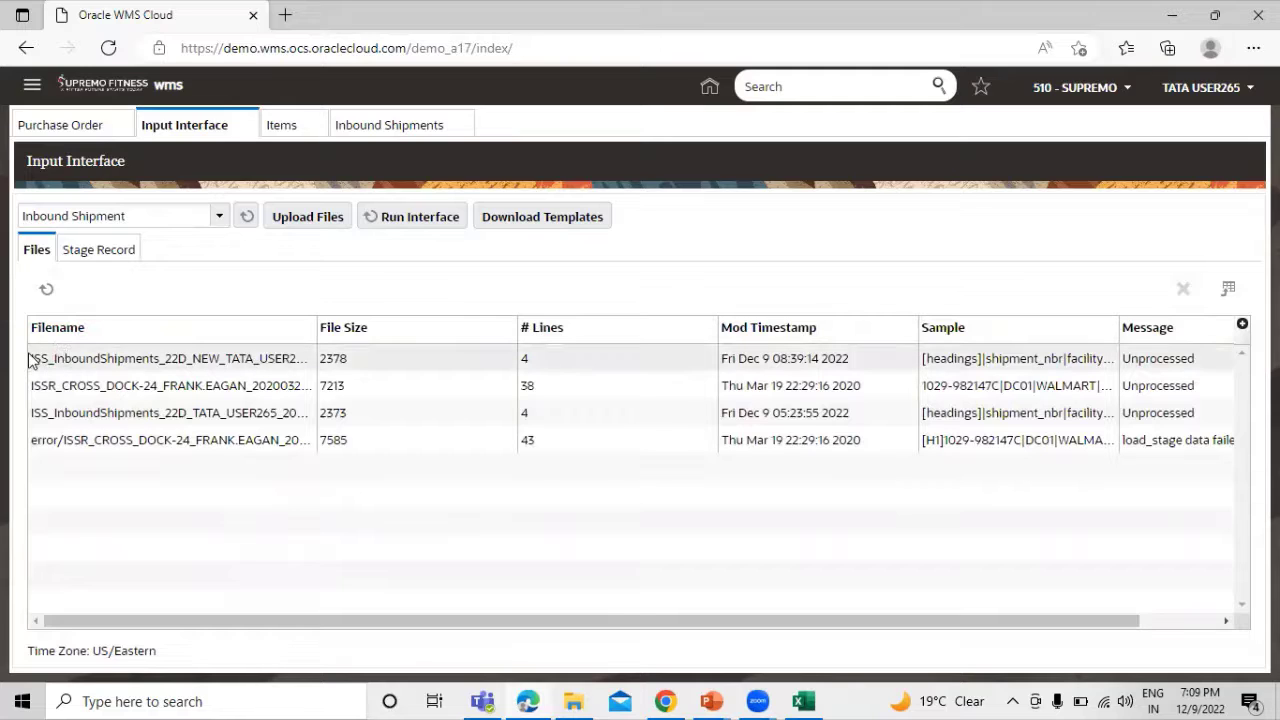
{"action": "left_click_drag", "start_coordinate": [85, 360], "coordinate": [229, 364]}
{"action": "left_click", "coordinate": [636, 356]}
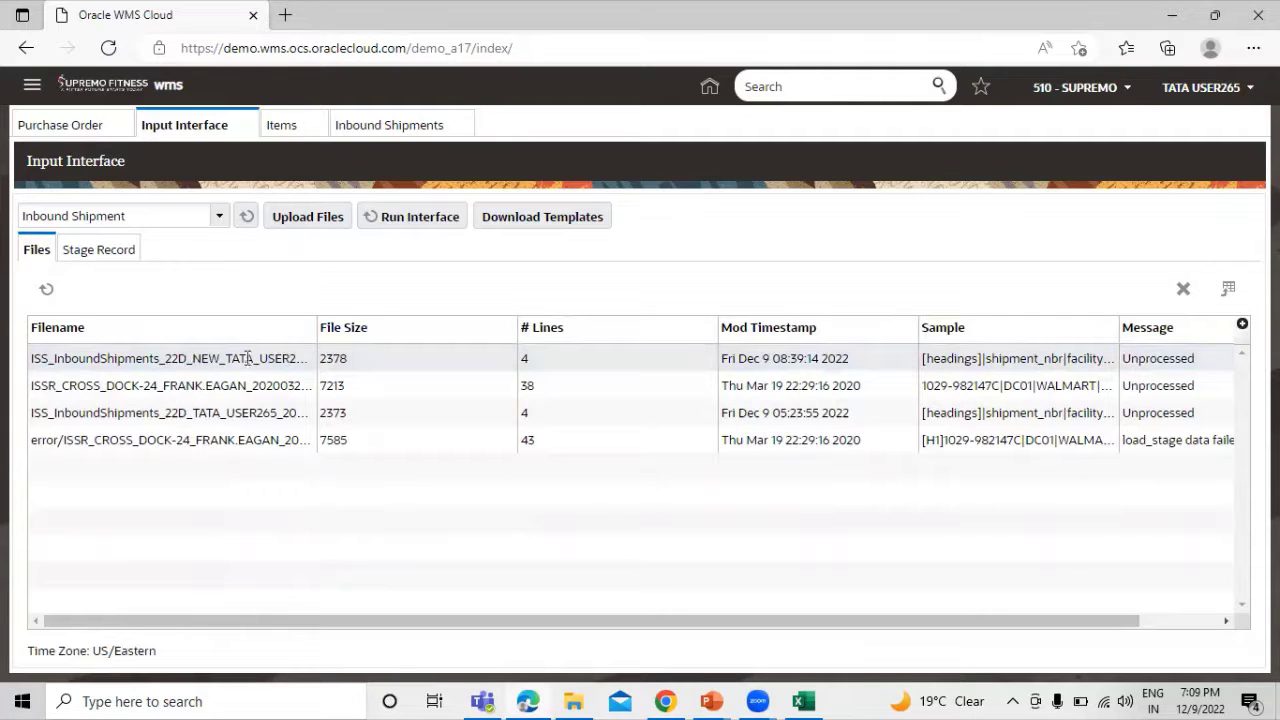
{"action": "left_click", "coordinate": [402, 358]}
{"action": "left_click", "coordinate": [416, 220]}
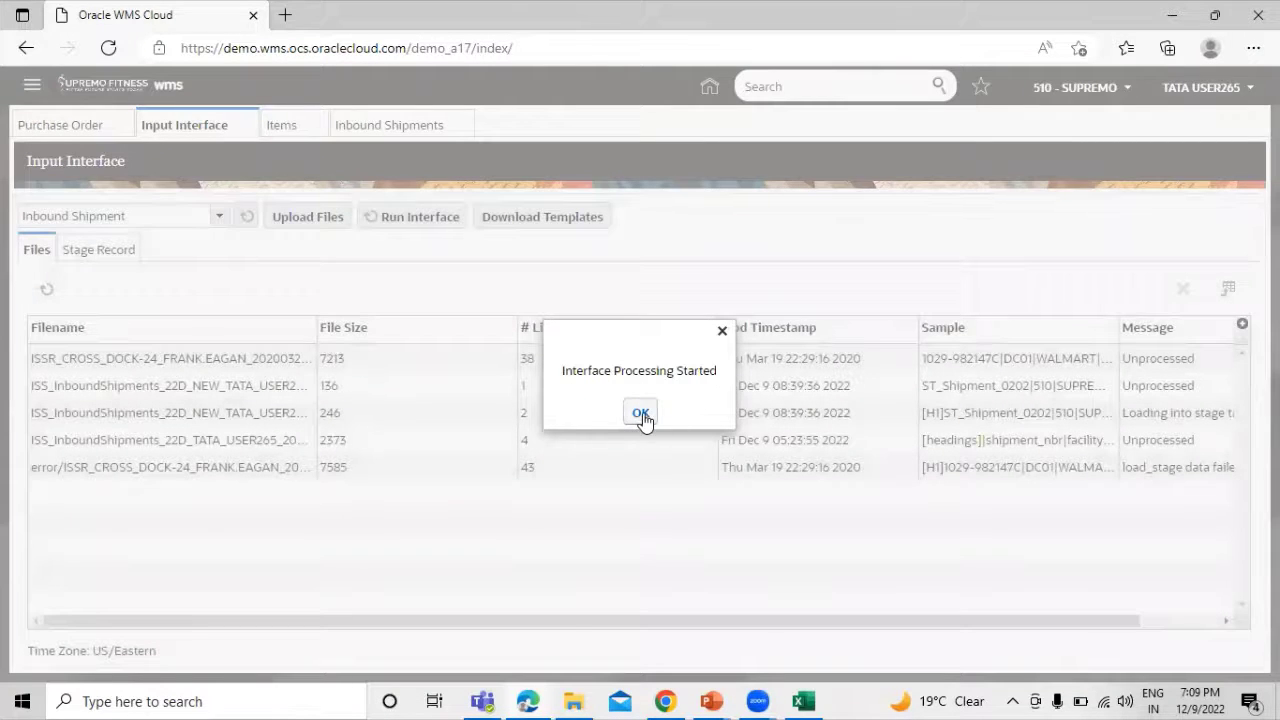
{"action": "left_click", "coordinate": [643, 415]}
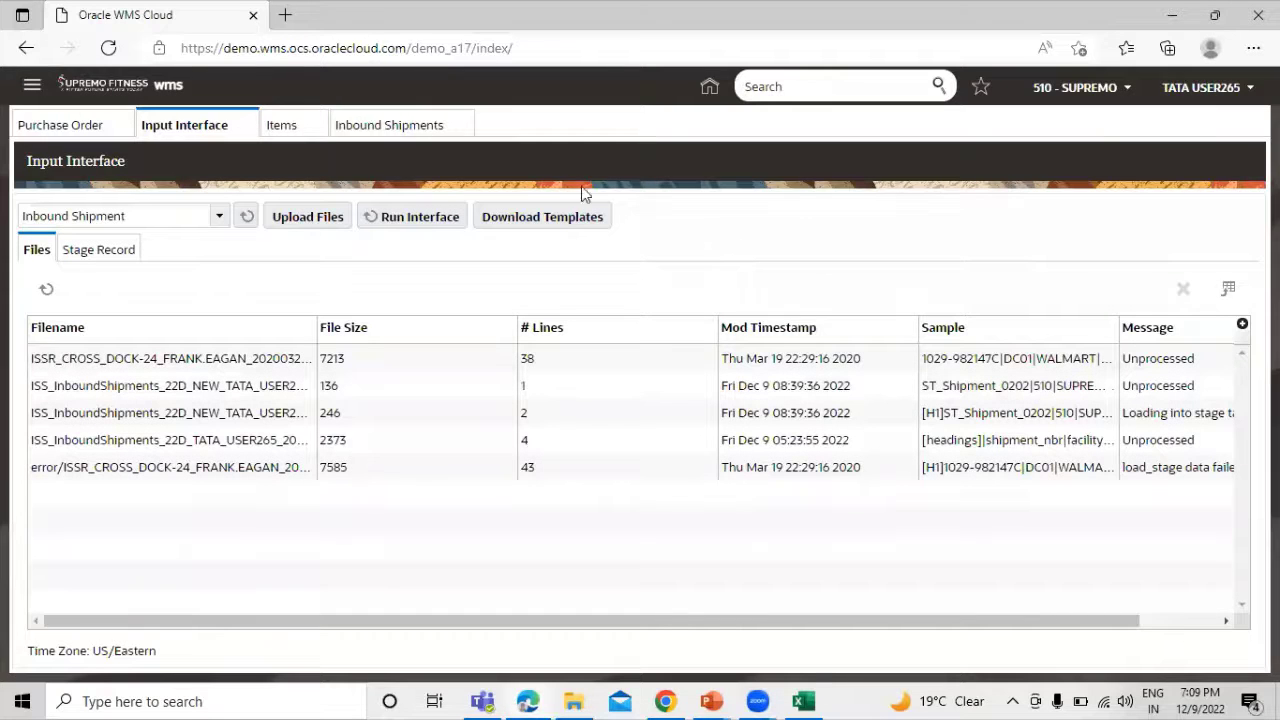
Step: Refresh the Inbound Shipments list and widen the Shipment Nbr column to show the full shipment numbers
{"action": "left_click", "coordinate": [360, 128]}
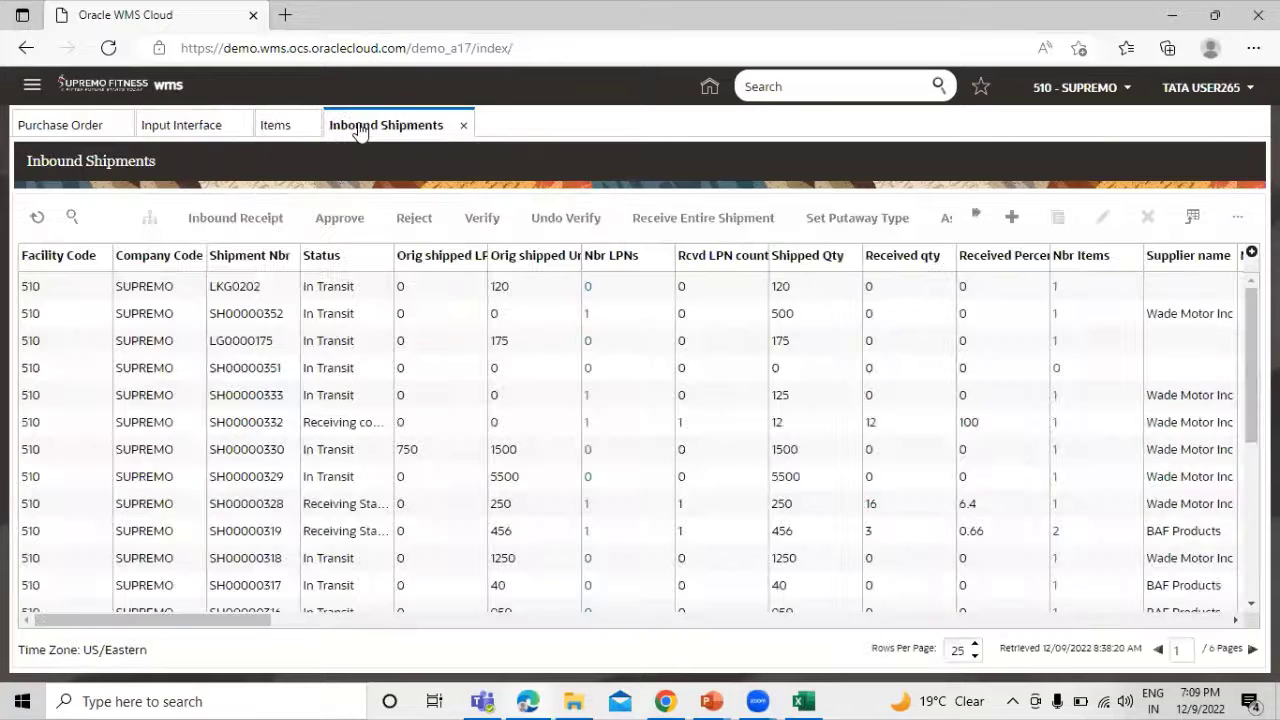
{"action": "left_click", "coordinate": [37, 218]}
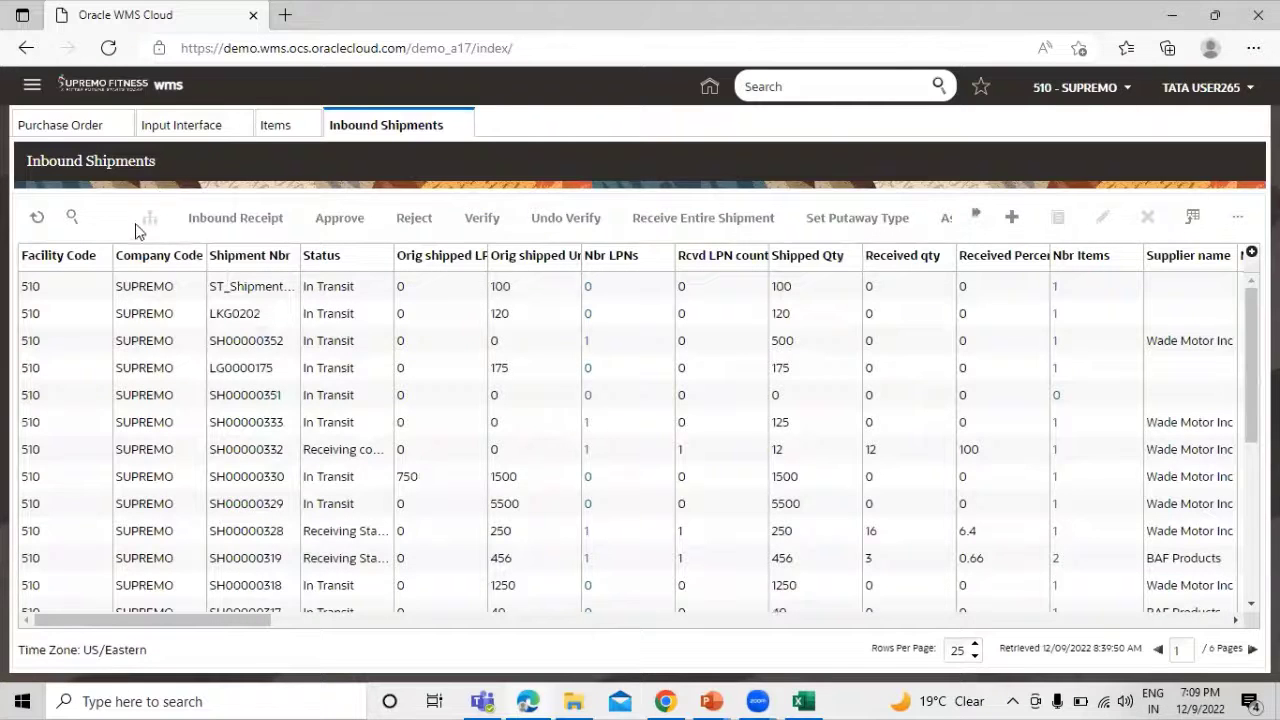
{"action": "left_click_drag", "start_coordinate": [298, 253], "coordinate": [394, 256]}
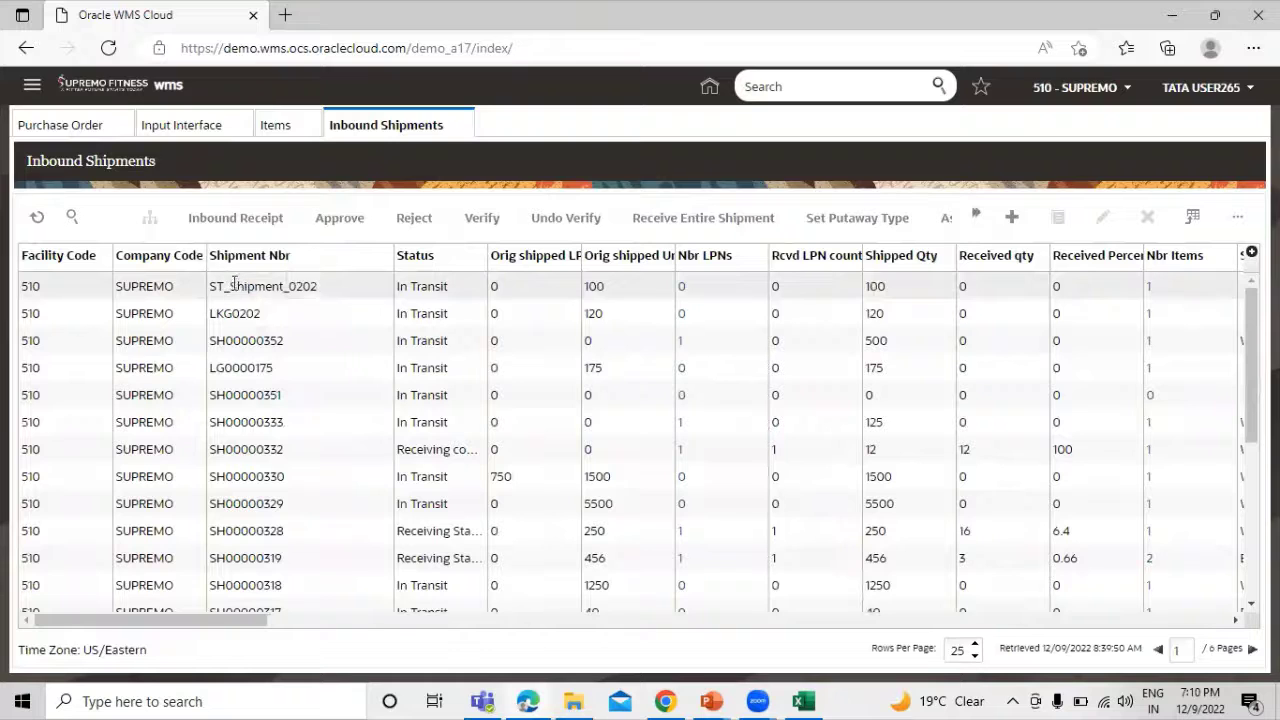
Step: Compare shipment number ST_Shipment_0202 in the list with the shipment_nbr in the Excel template, and return to Oracle WMS Cloud
{"action": "left_click_drag", "start_coordinate": [335, 290], "coordinate": [210, 287]}
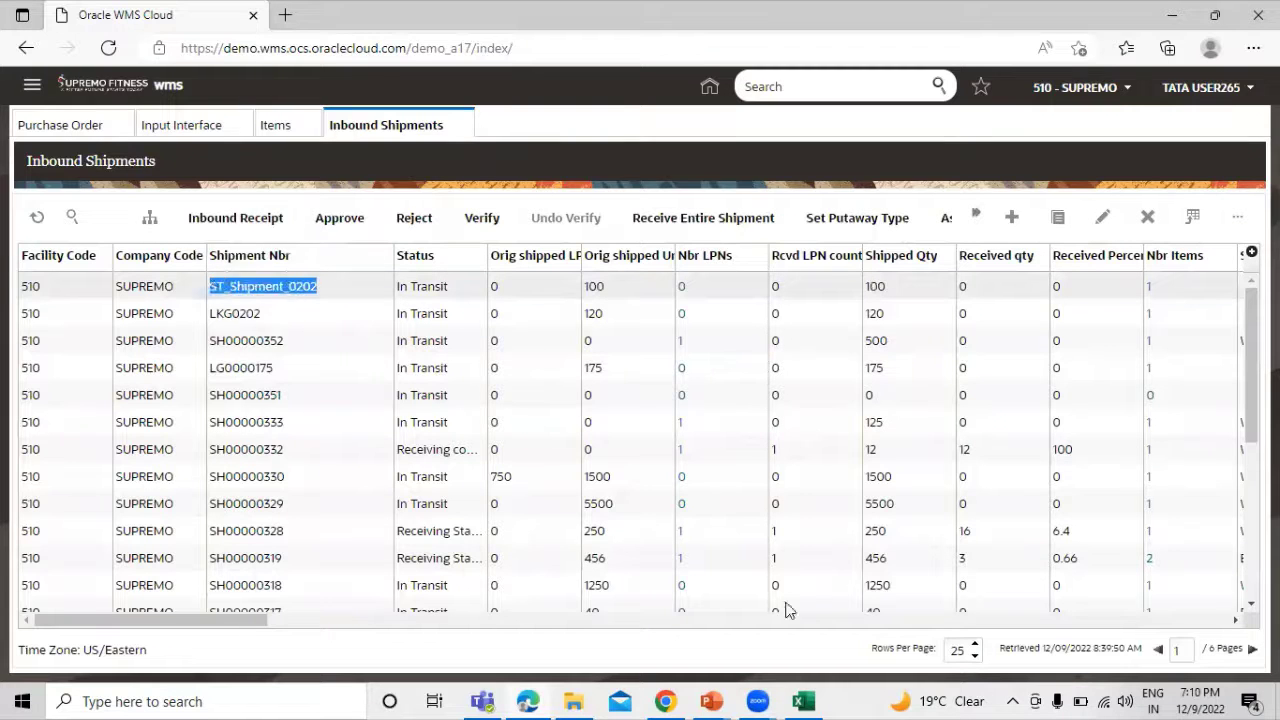
{"action": "left_click", "coordinate": [795, 700]}
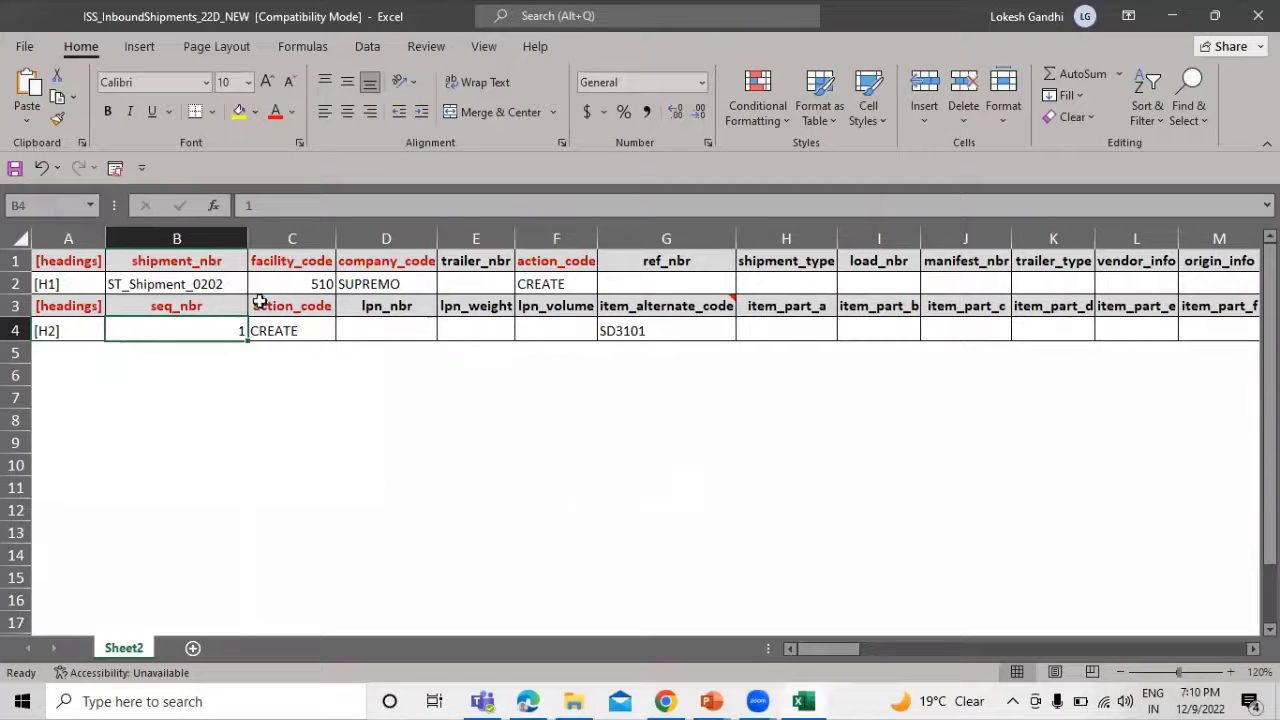
{"action": "left_click", "coordinate": [231, 288]}
{"action": "left_click", "coordinate": [486, 437]}
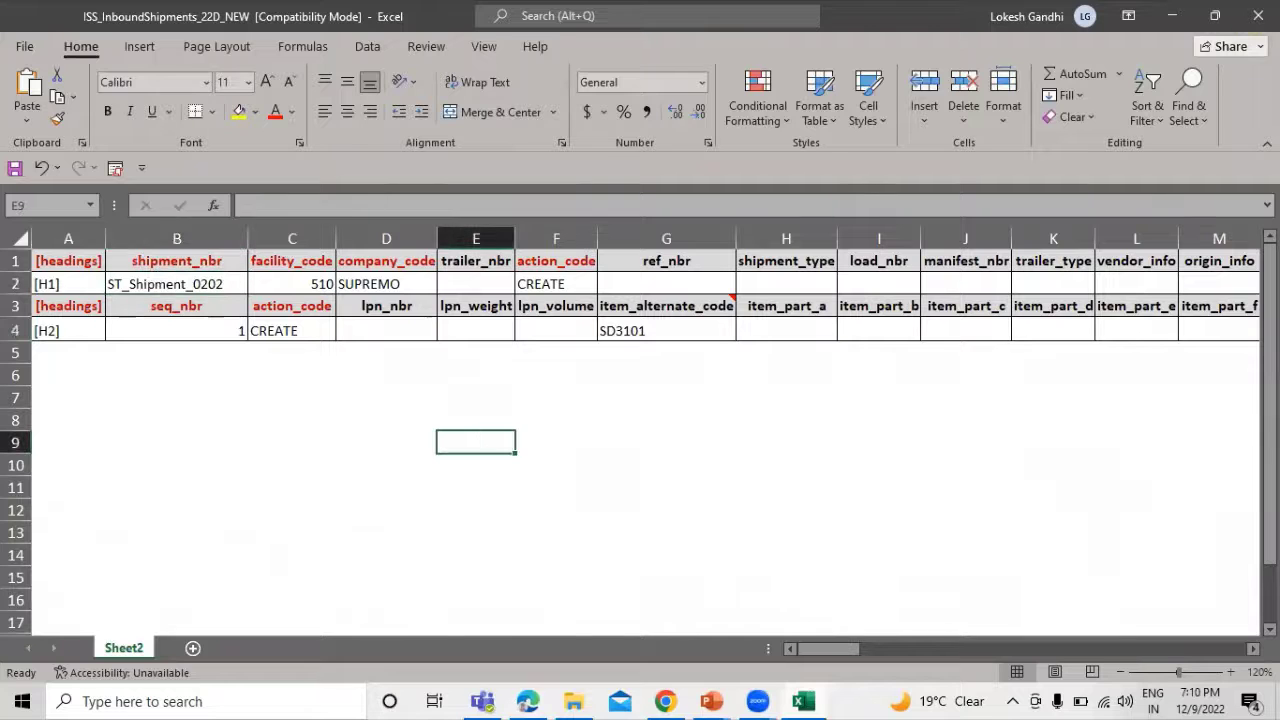
{"action": "left_click", "coordinate": [1172, 15]}
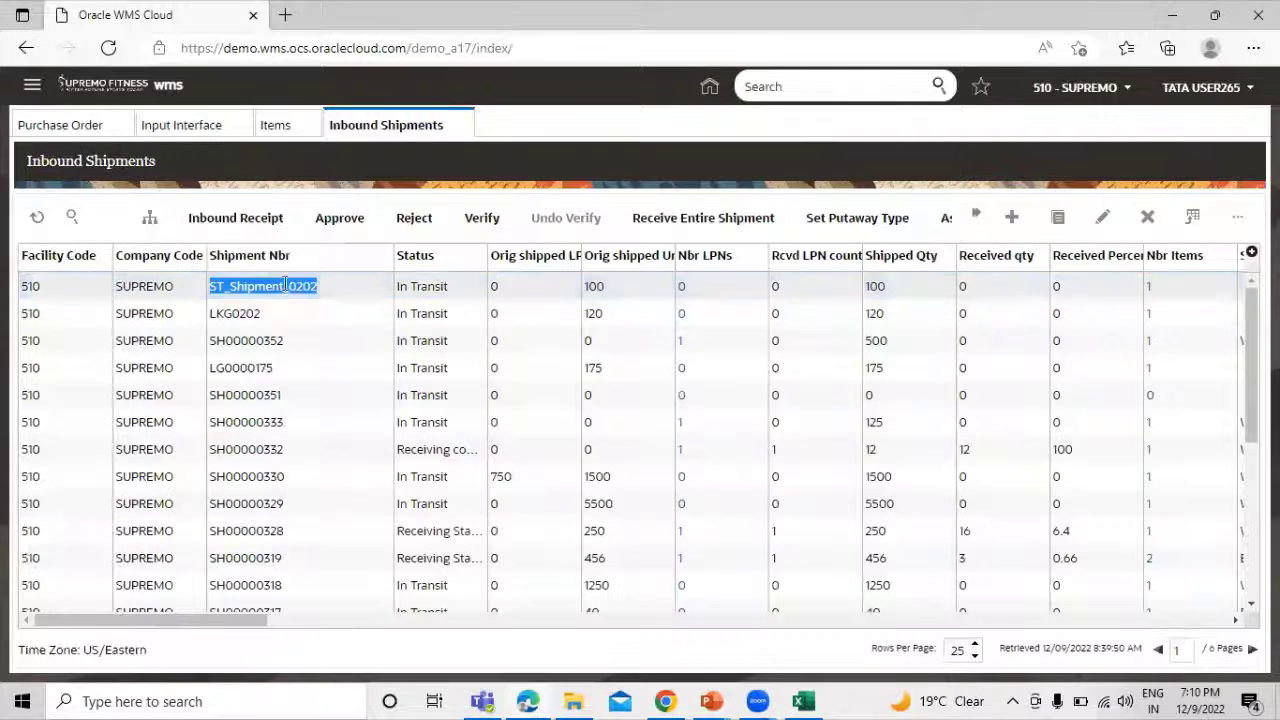
Step: Open the details of shipment ST_Shipment_0202, review its item line and return to the Inbound Shipments list
{"action": "left_click", "coordinate": [77, 278]}
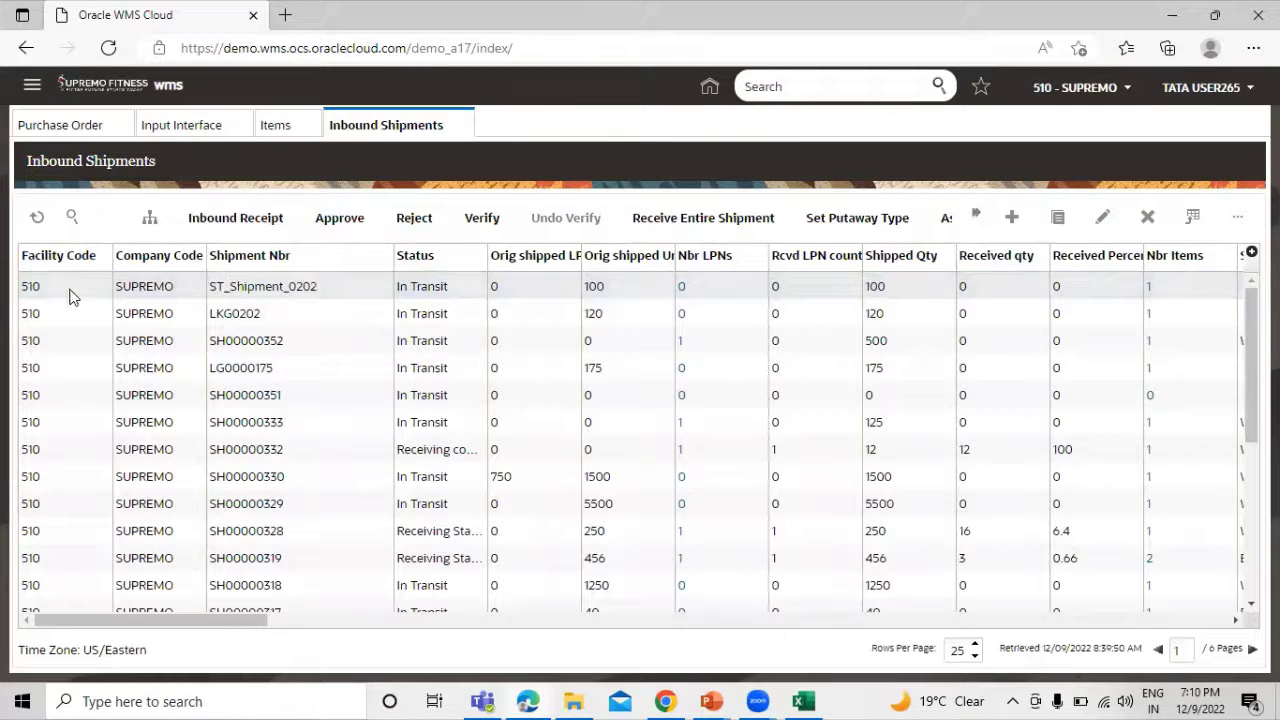
{"action": "left_click", "coordinate": [150, 219]}
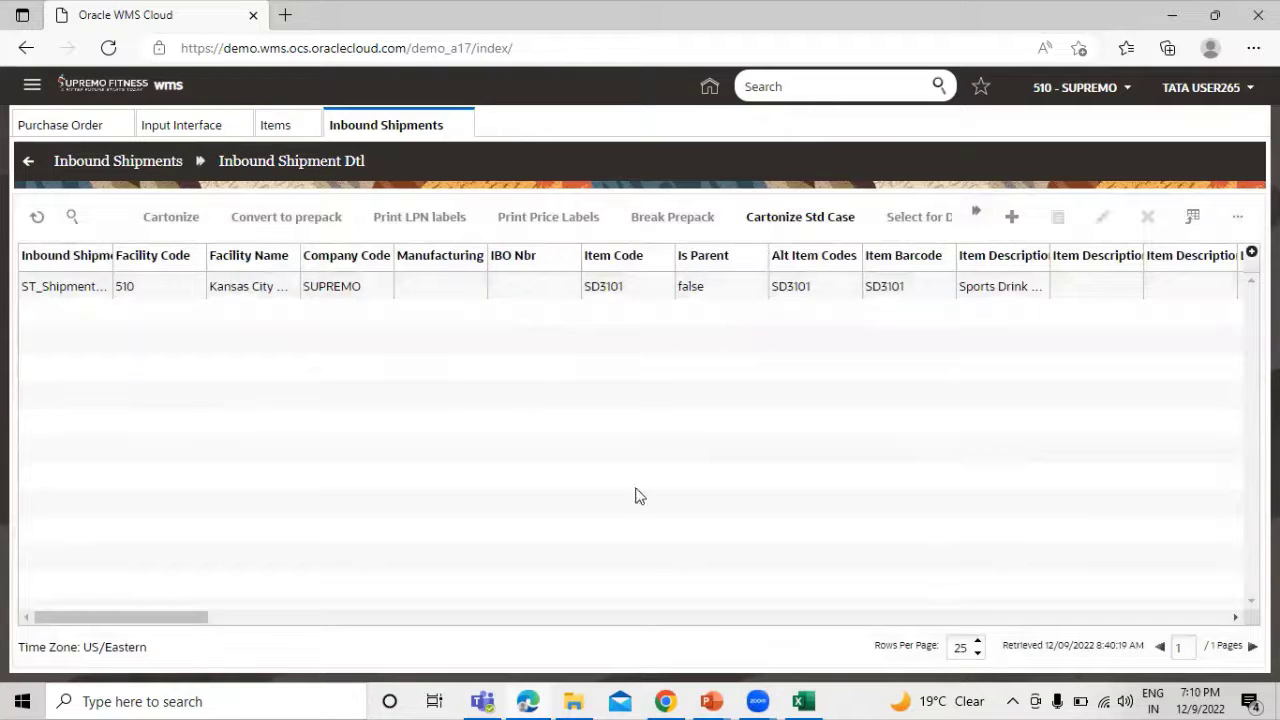
{"action": "left_click_drag", "start_coordinate": [206, 618], "coordinate": [57, 563]}
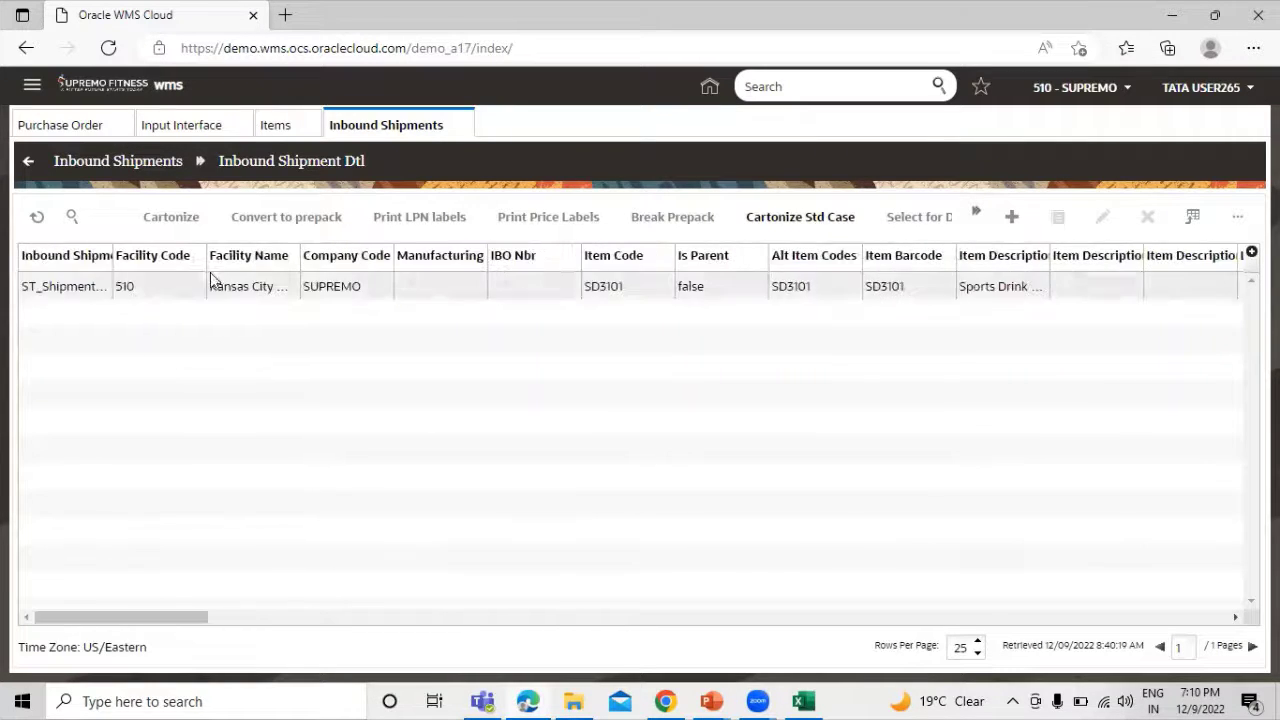
{"action": "left_click", "coordinate": [88, 164]}
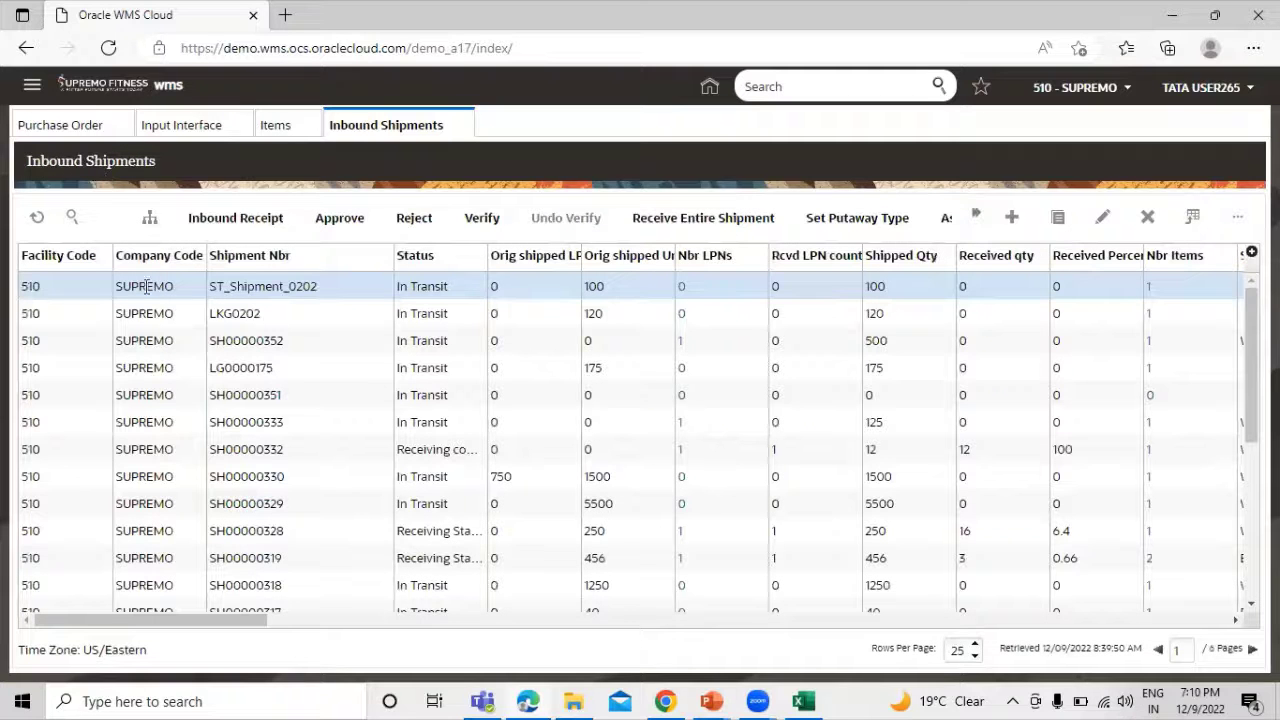